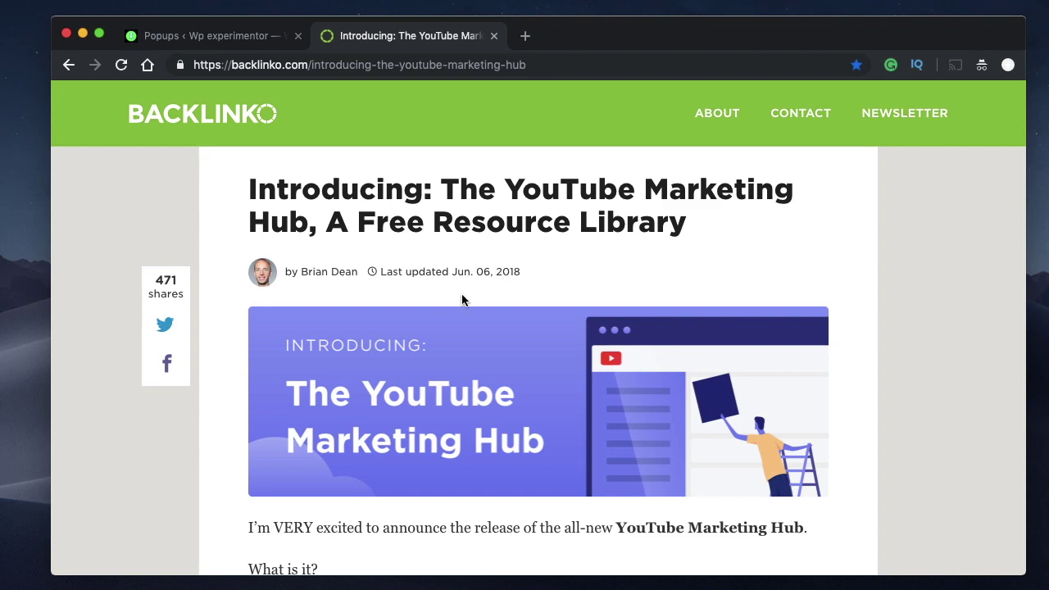
# Scroll the Backlinko article to show its sticky share bar, then close that tab
pyautogui.scroll(-10, 461, 296)
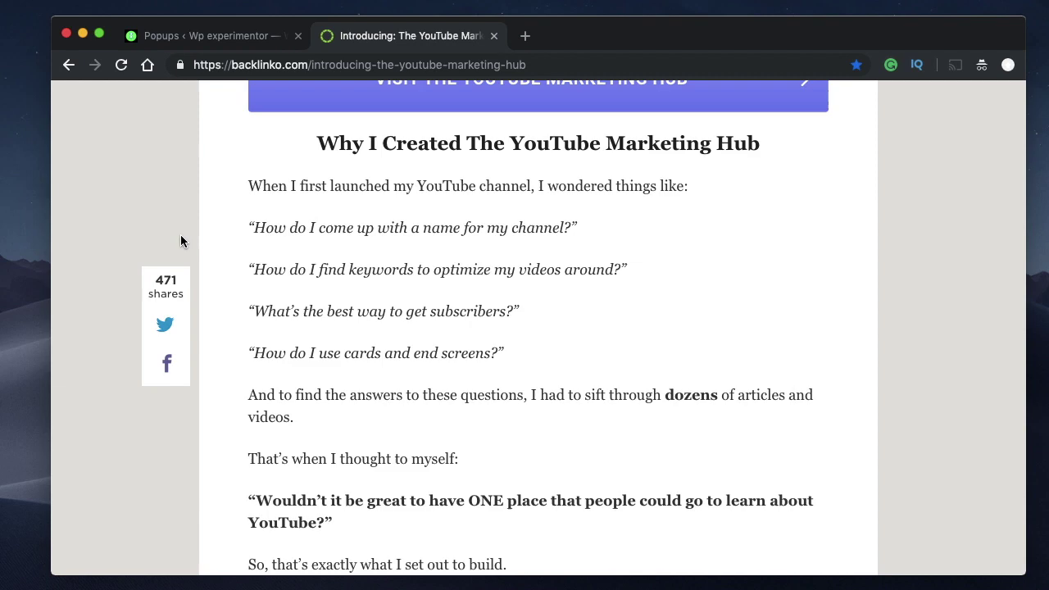
pyautogui.scroll(-10, 429, 335)
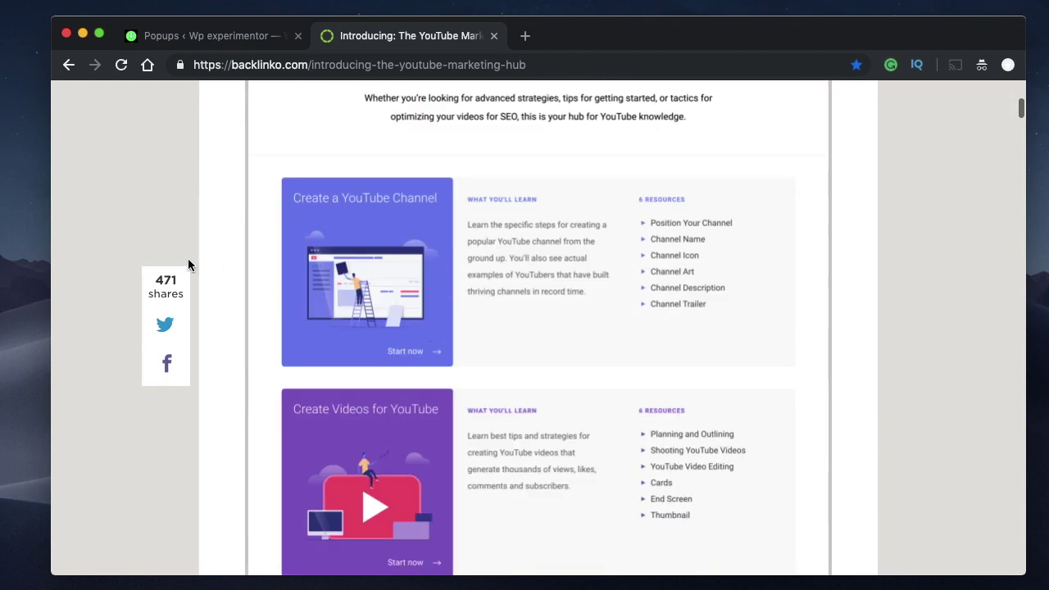
pyautogui.press('super+w')
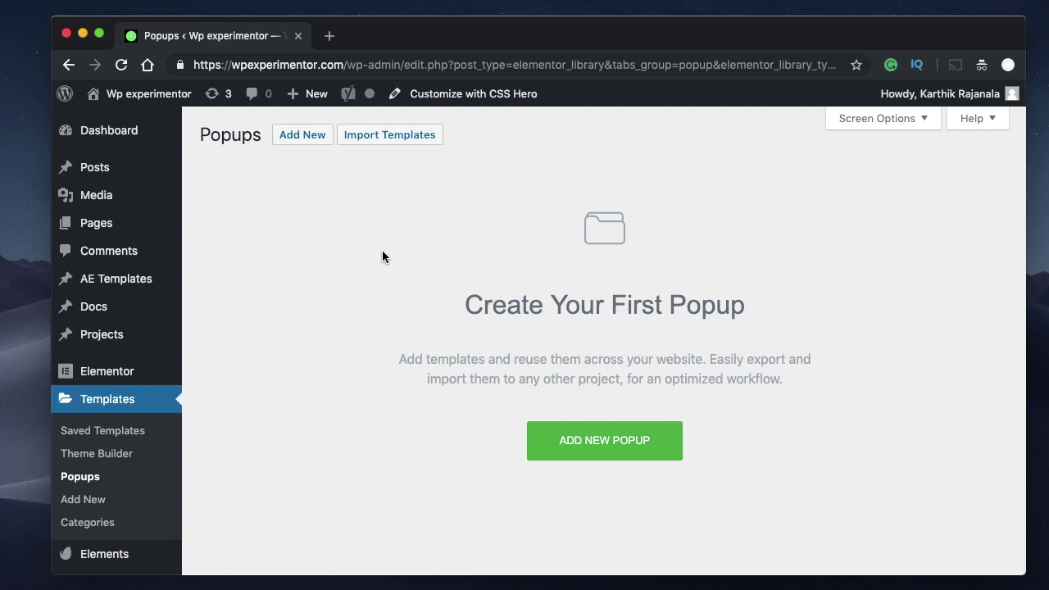
pyautogui.moveTo(382, 251); pyautogui.dragTo(830, 233)
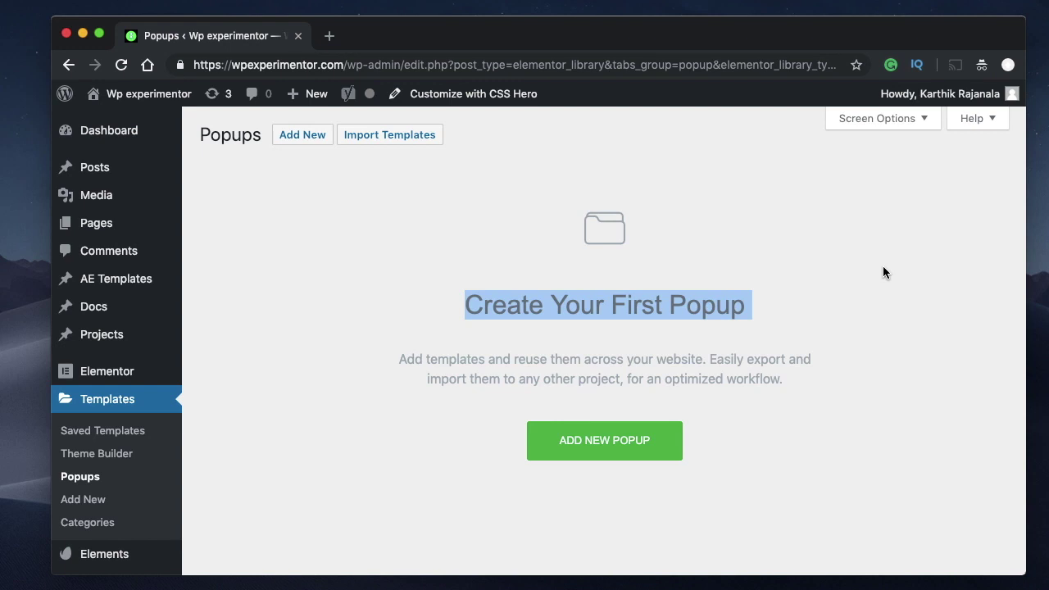
pyautogui.tripleClick(573, 302)
pyautogui.tripleClick(543, 302)
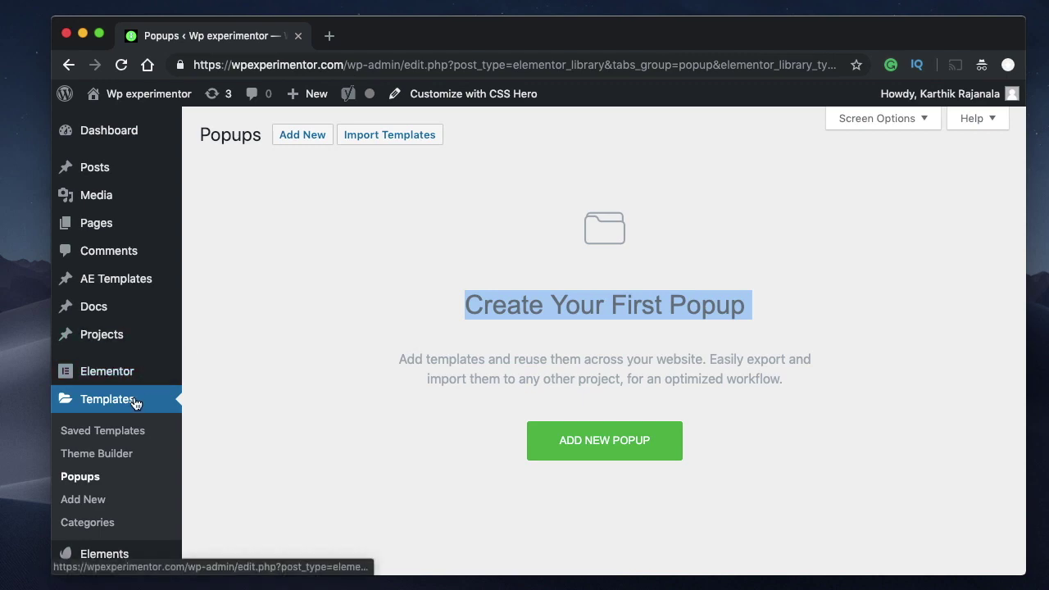
# Start a new template of type Popup and begin typing its name 'Social Share Buttons'
pyautogui.click(296, 137)
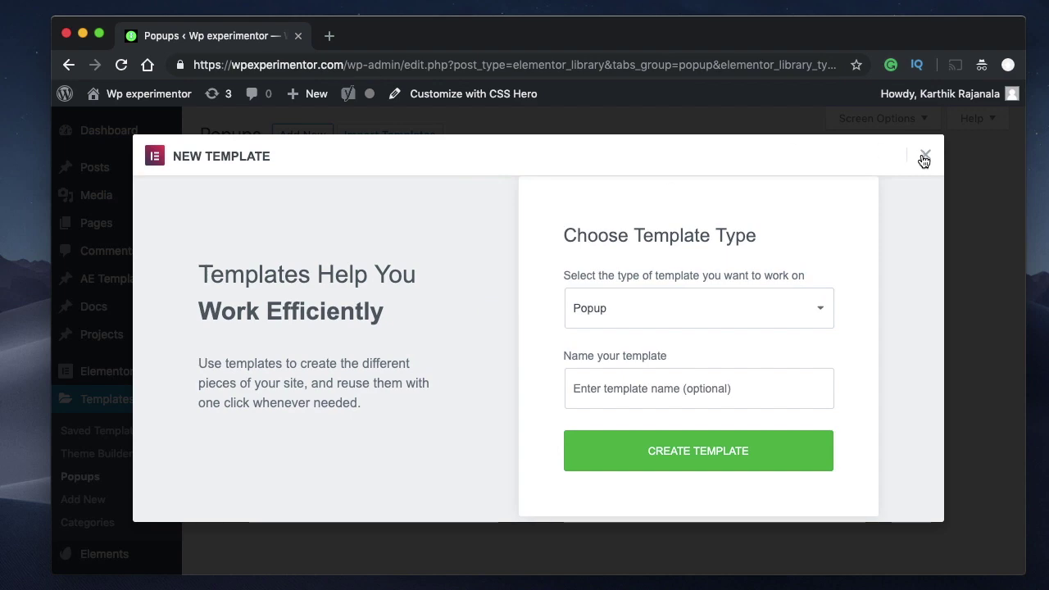
pyautogui.click(925, 158)
pyautogui.click(94, 506)
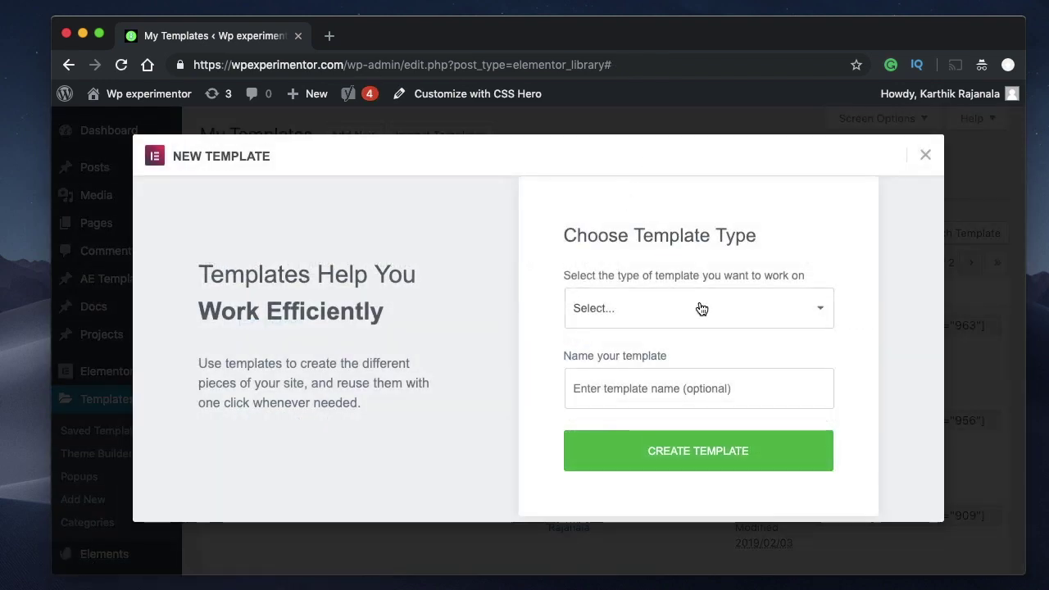
pyautogui.click(699, 307)
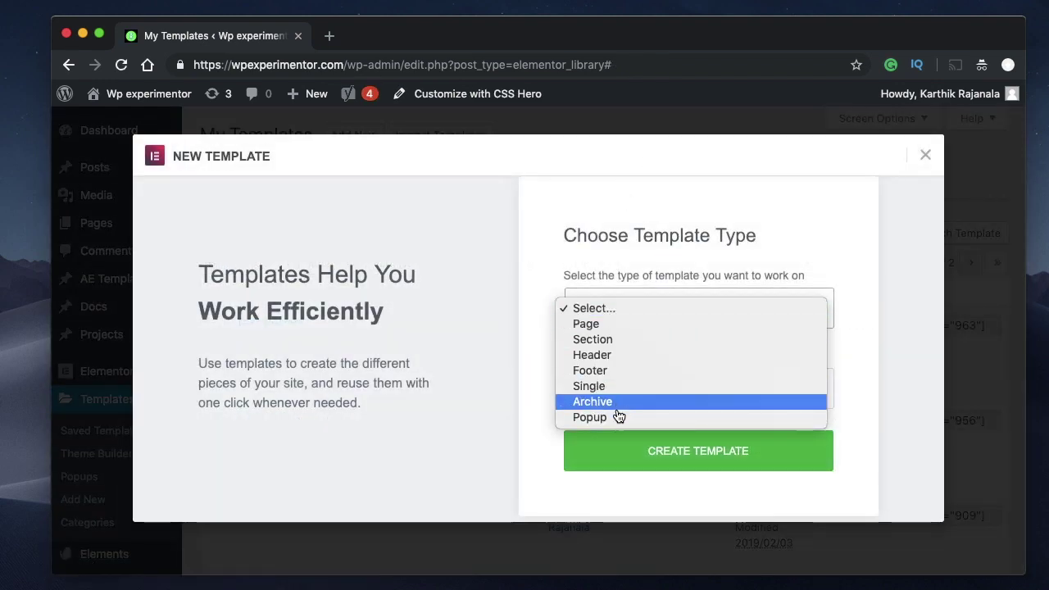
pyautogui.click(614, 418)
pyautogui.click(628, 388)
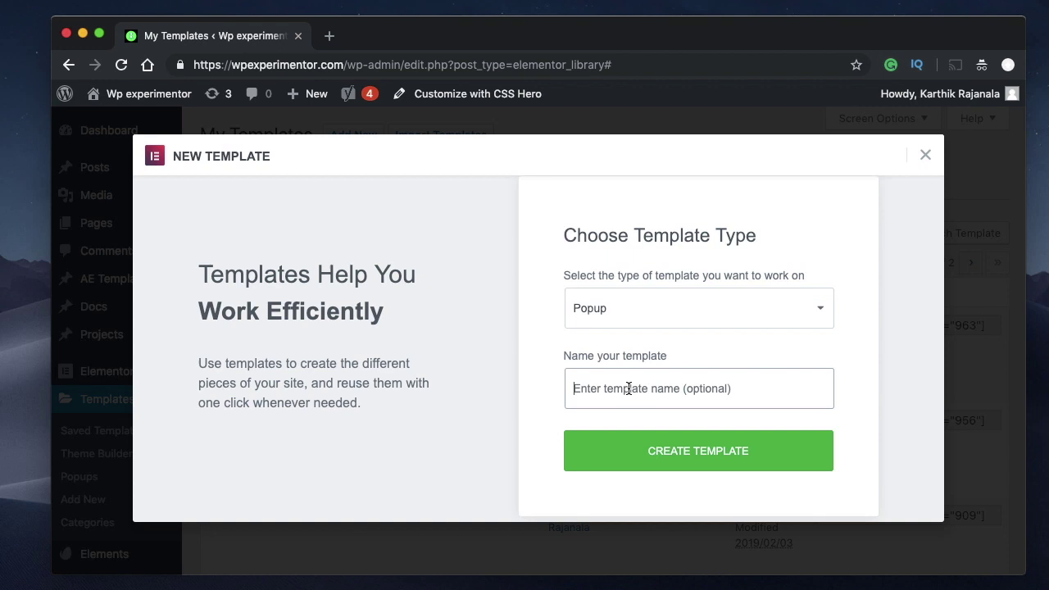
pyautogui.write('Social Share Buttons')
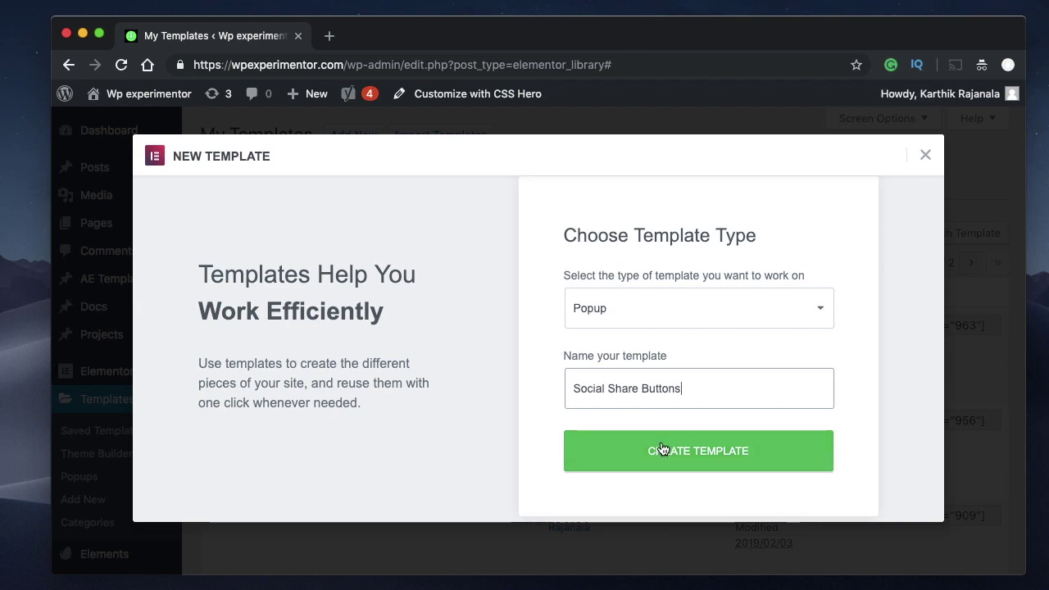
# Create the Social Share Buttons popup template and open it in the Elementor editor
pyautogui.click(663, 450)
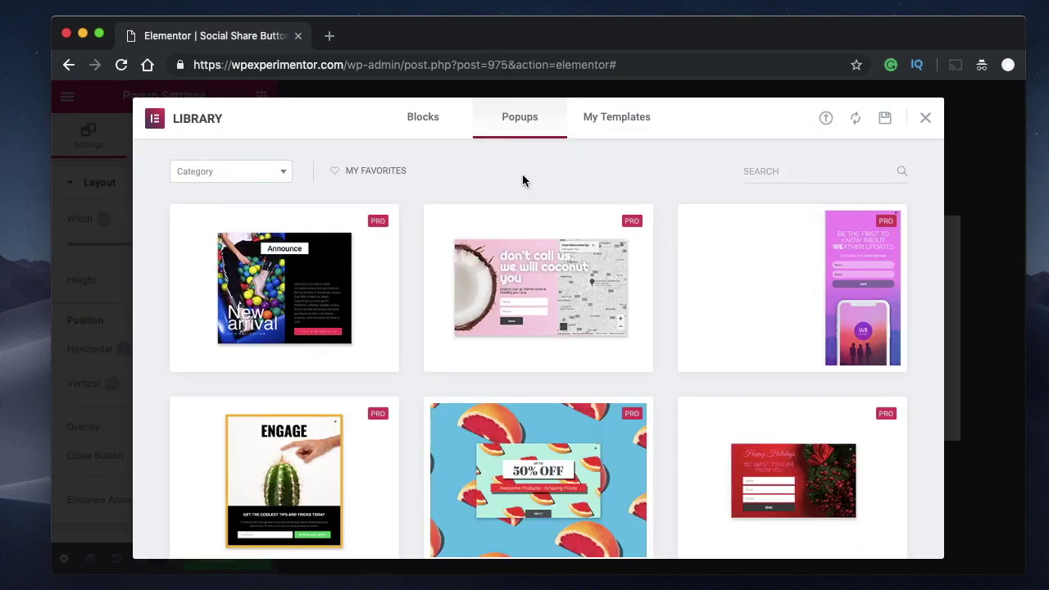
pyautogui.scroll(-8, 544, 435)
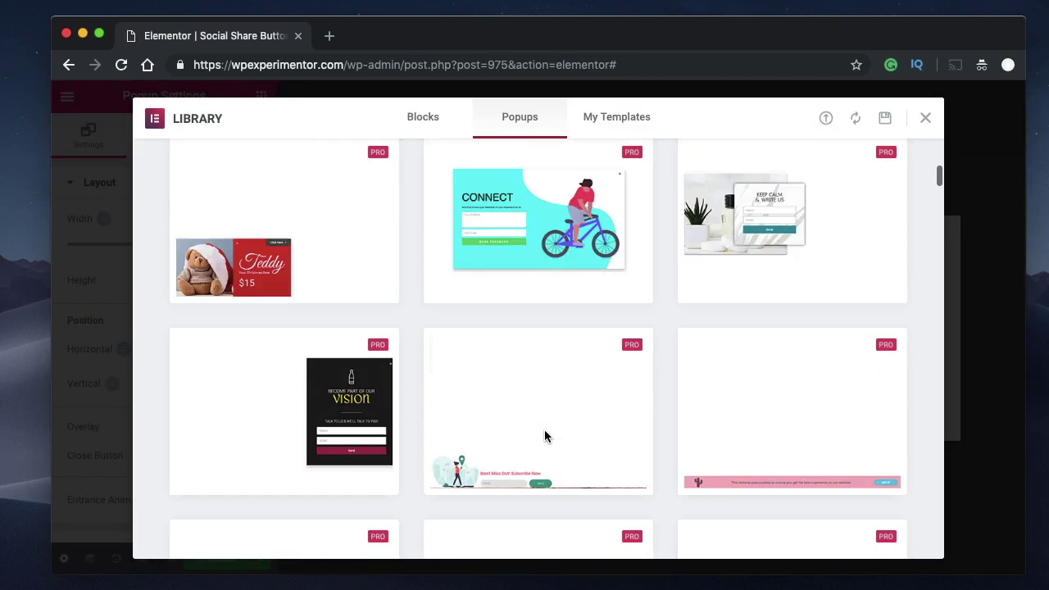
pyautogui.scroll(8, 545, 436)
pyautogui.click(925, 118)
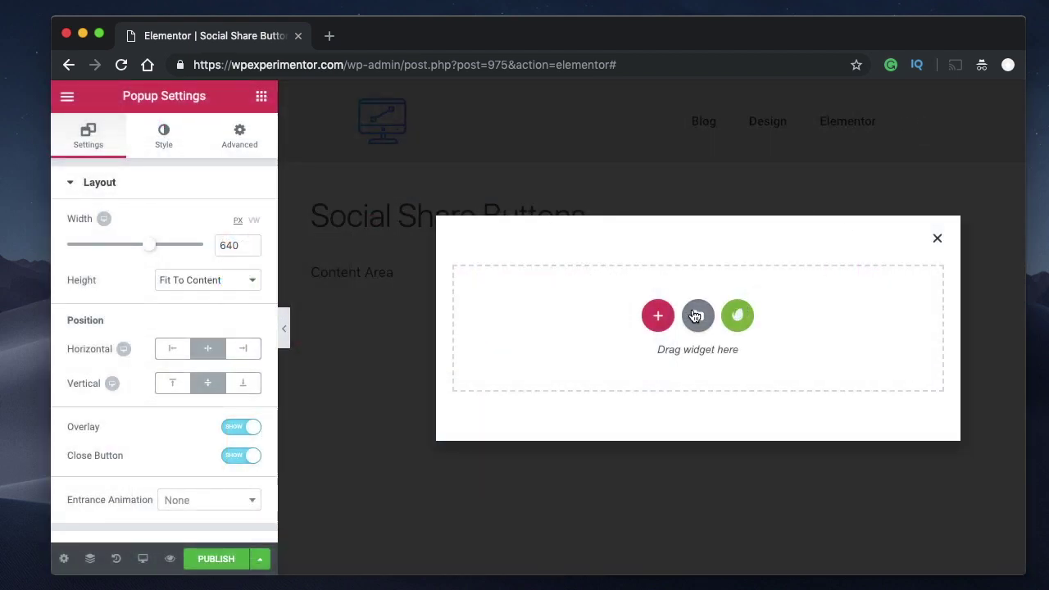
# Preview the library's social share popup template, then insert it into the popup
pyautogui.click(696, 318)
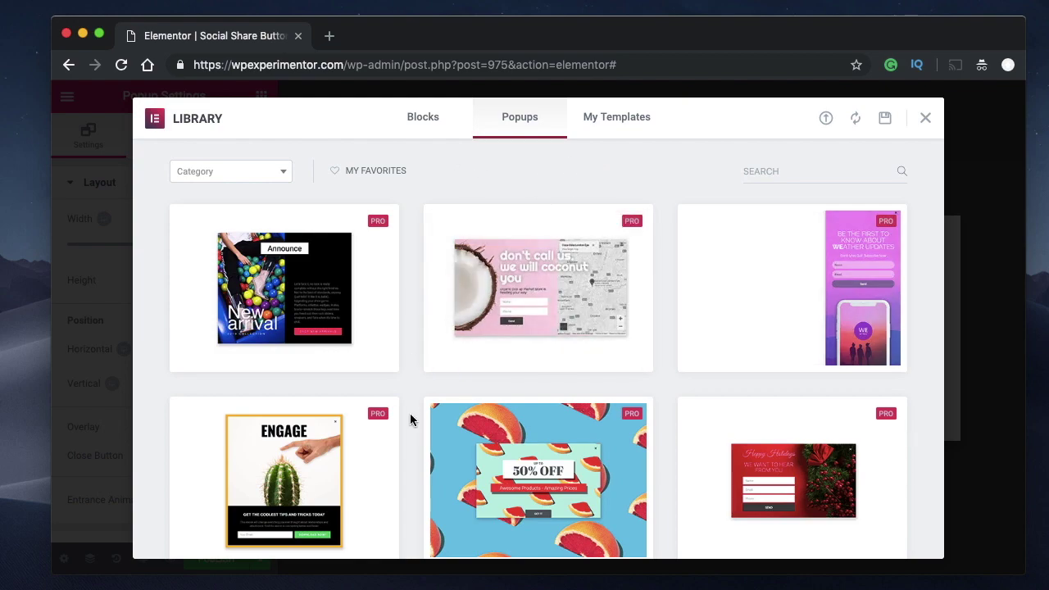
pyautogui.scroll(-15, 411, 419)
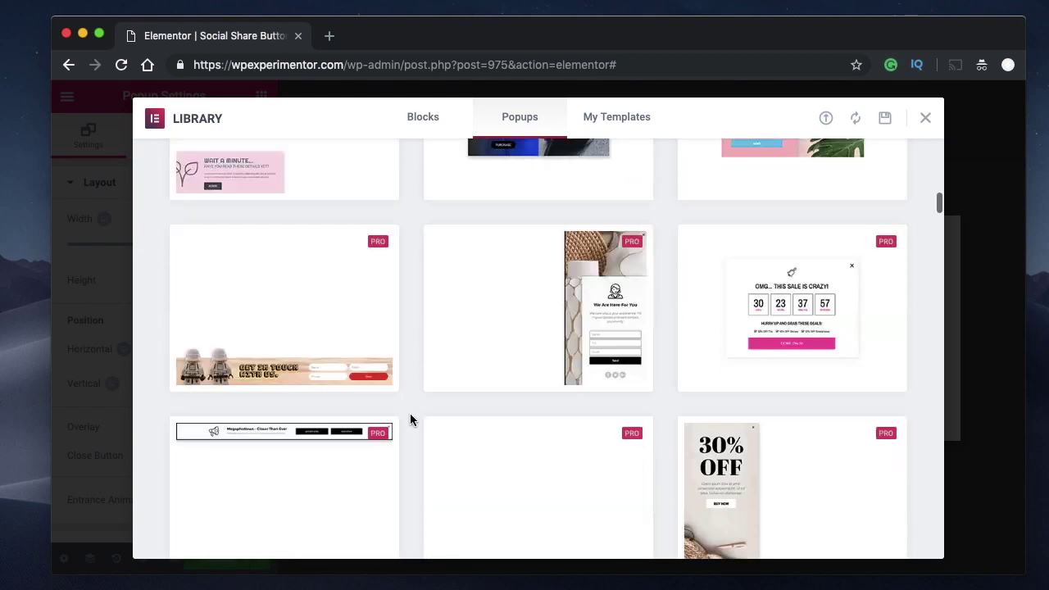
pyautogui.scroll(-20, 411, 419)
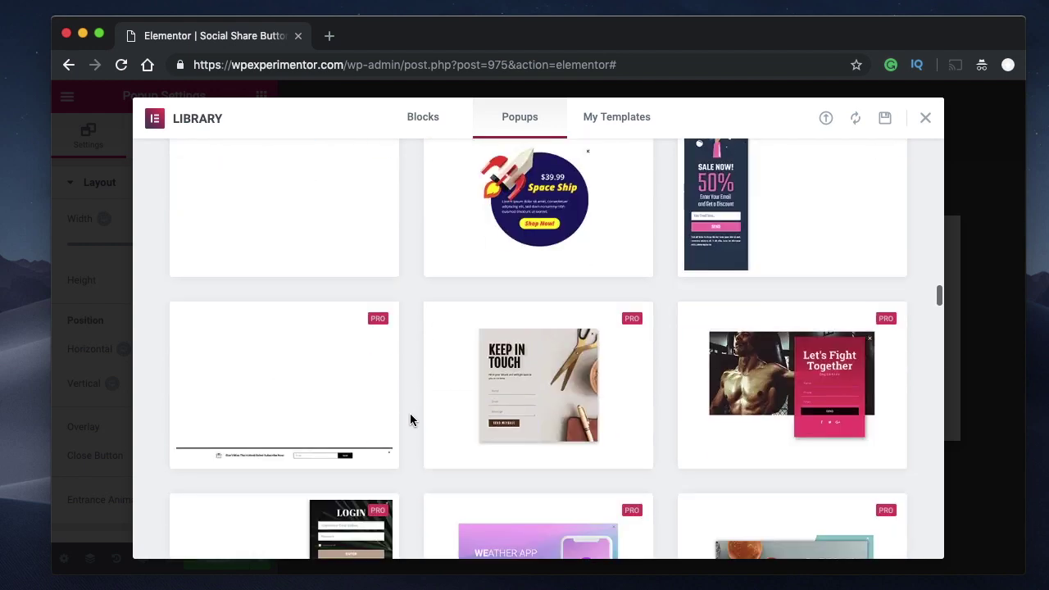
pyautogui.scroll(5, 410, 420)
pyautogui.moveTo(827, 386)
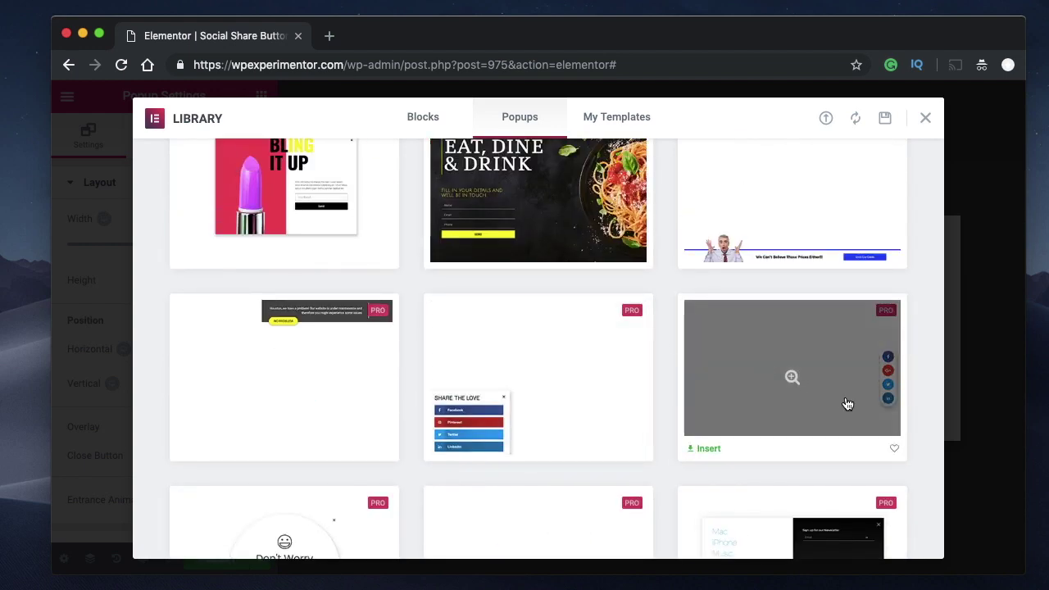
pyautogui.click(792, 378)
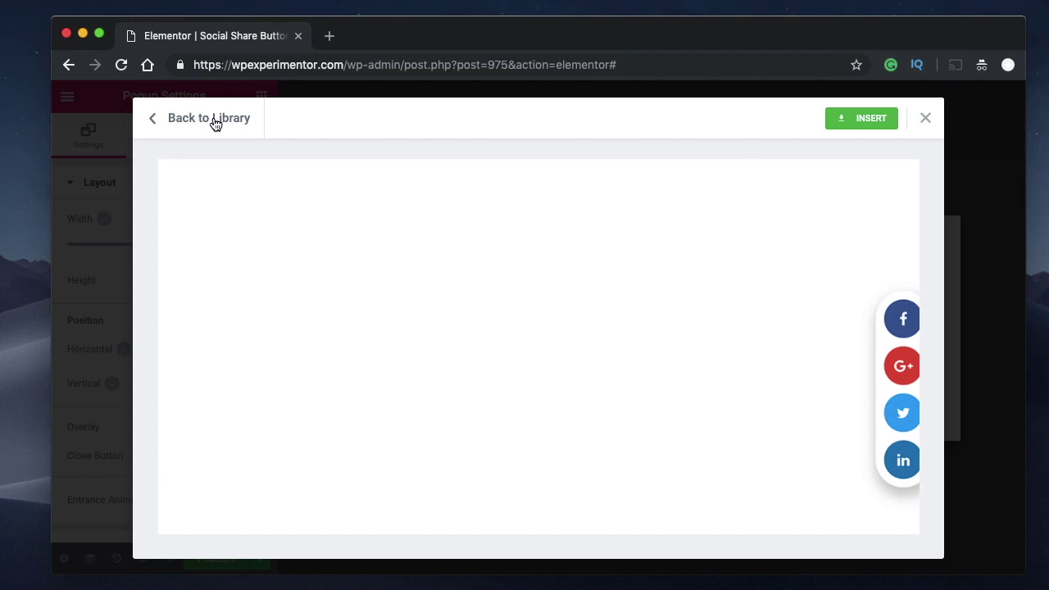
pyautogui.click(213, 121)
pyautogui.scroll(-5, 860, 451)
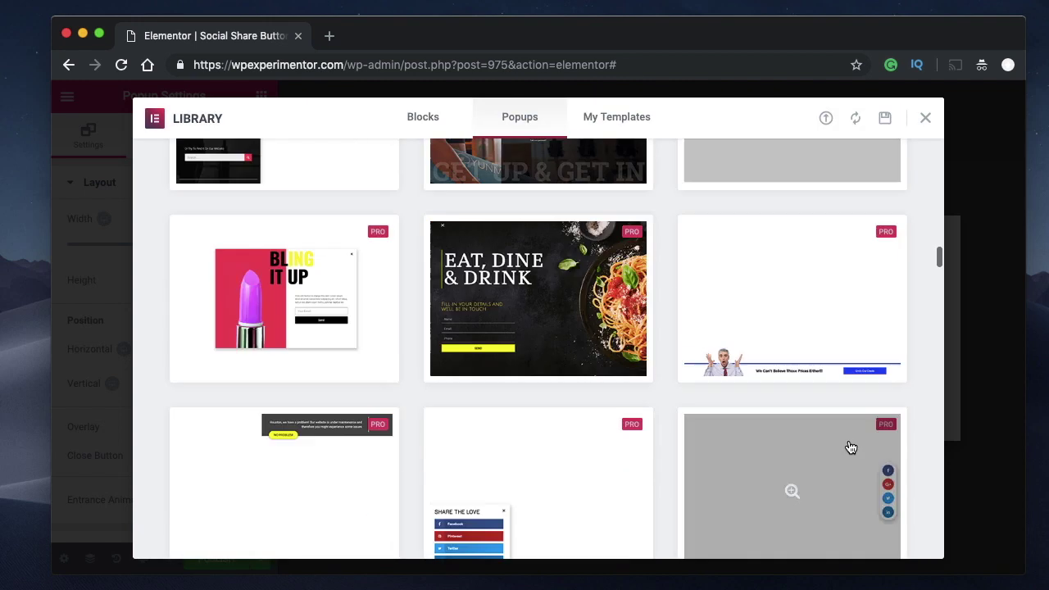
pyautogui.scroll(-2, 874, 461)
pyautogui.click(707, 412)
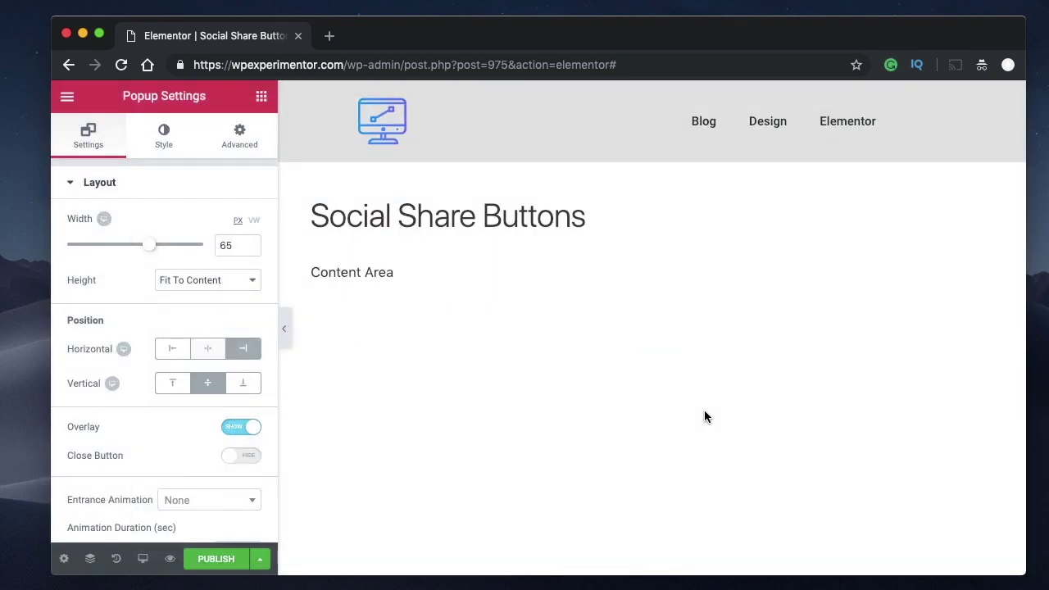
# Set the popup's horizontal position to Left and check it in the preview
pyautogui.click(284, 328)
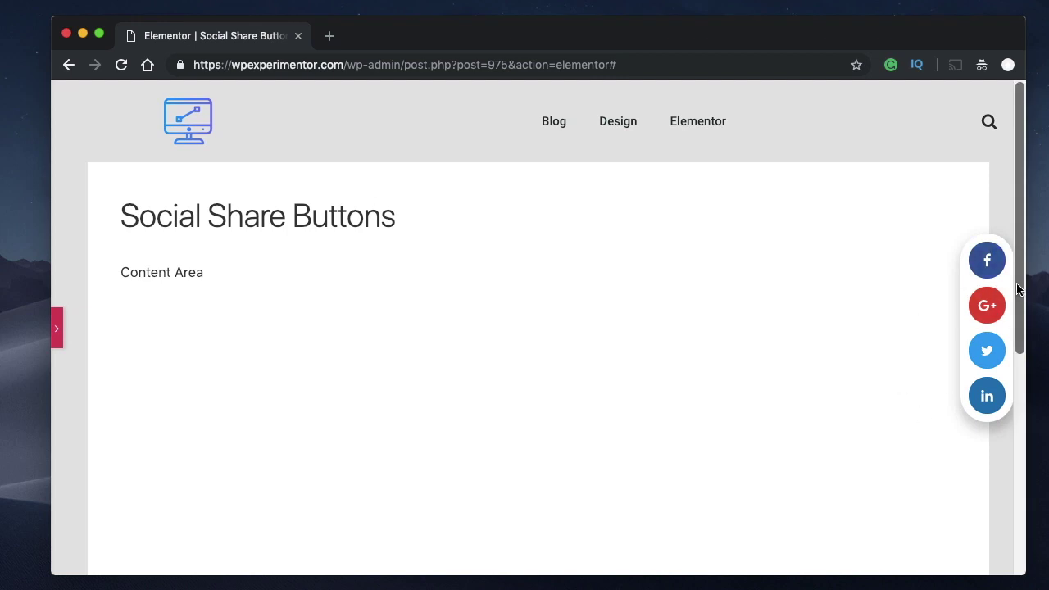
pyautogui.press('super+p')
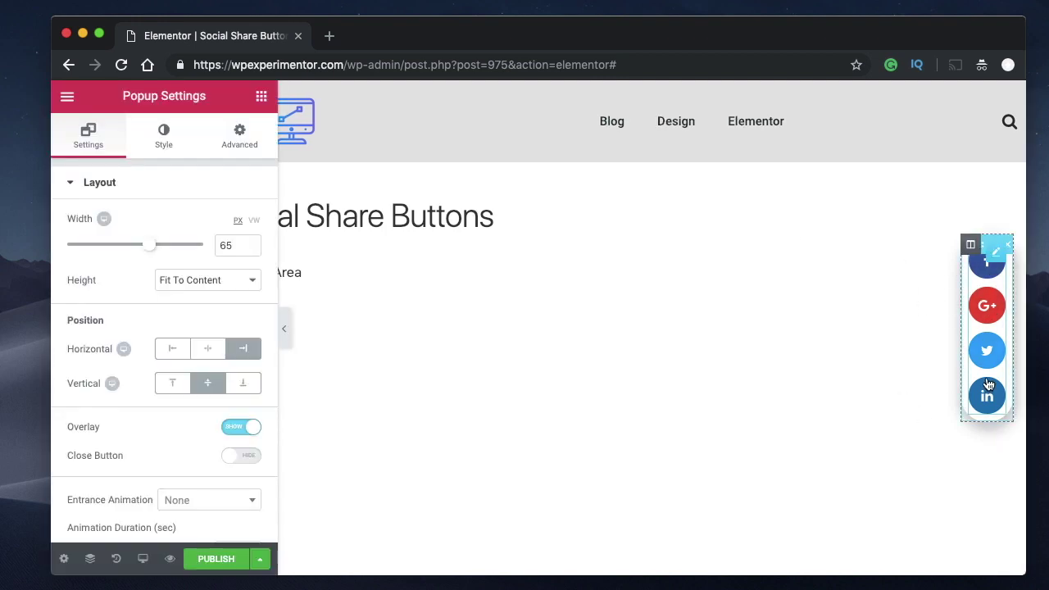
pyautogui.click(168, 350)
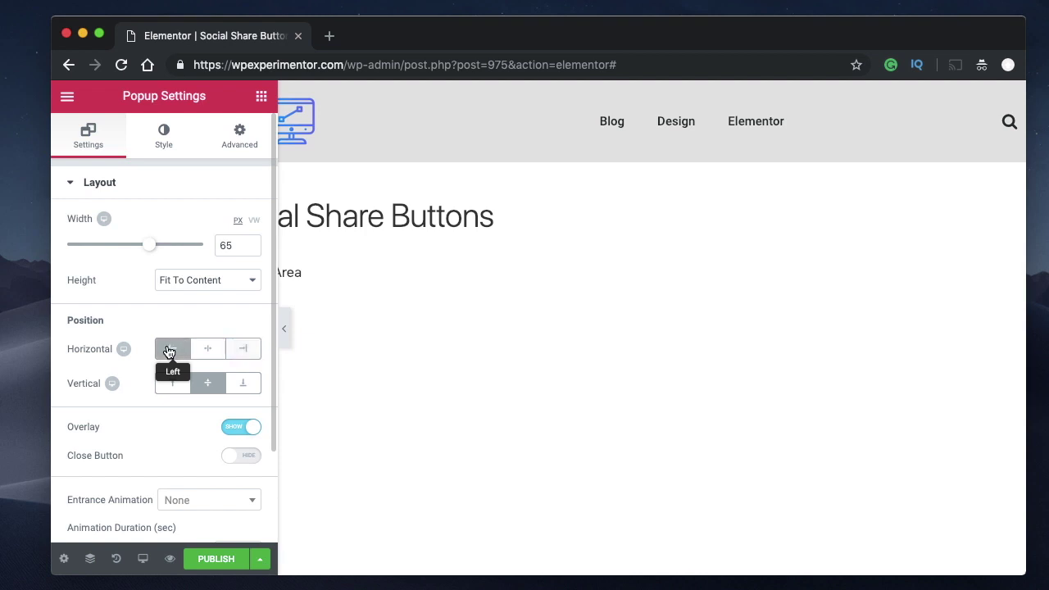
pyautogui.click(286, 332)
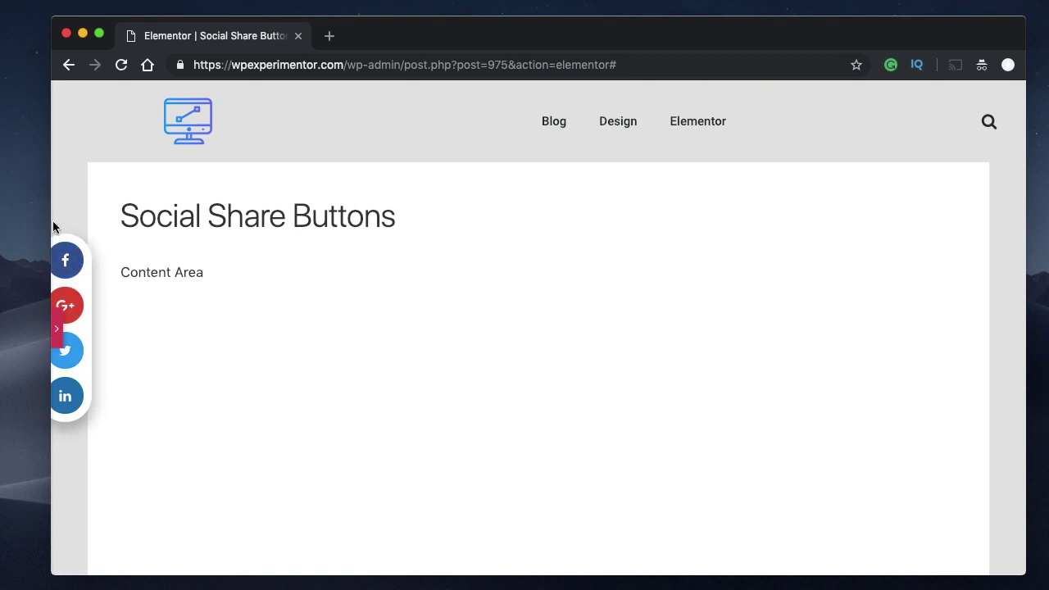
pyautogui.click(56, 328)
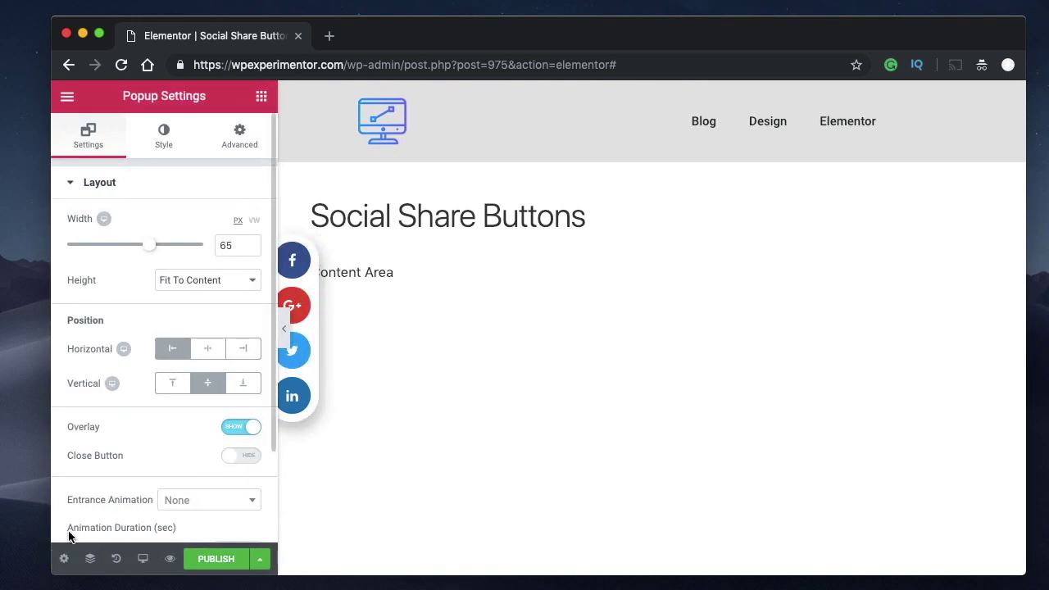
# Enter 40 in the popup's Advanced left margin field and check the preview
pyautogui.click(243, 136)
pyautogui.scroll(-3, 164, 357)
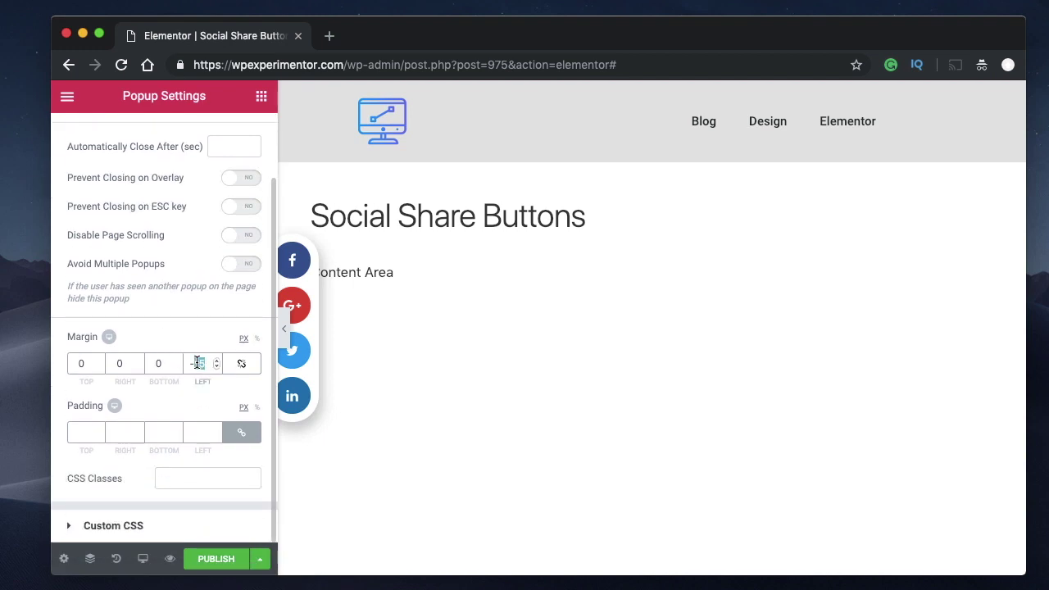
pyautogui.write('0')
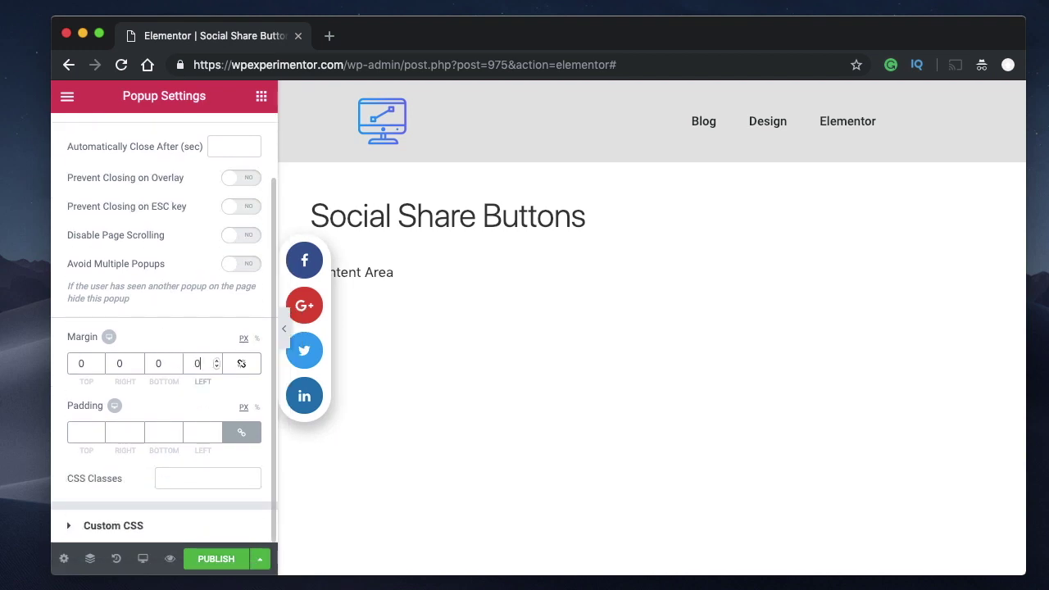
pyautogui.write('40')
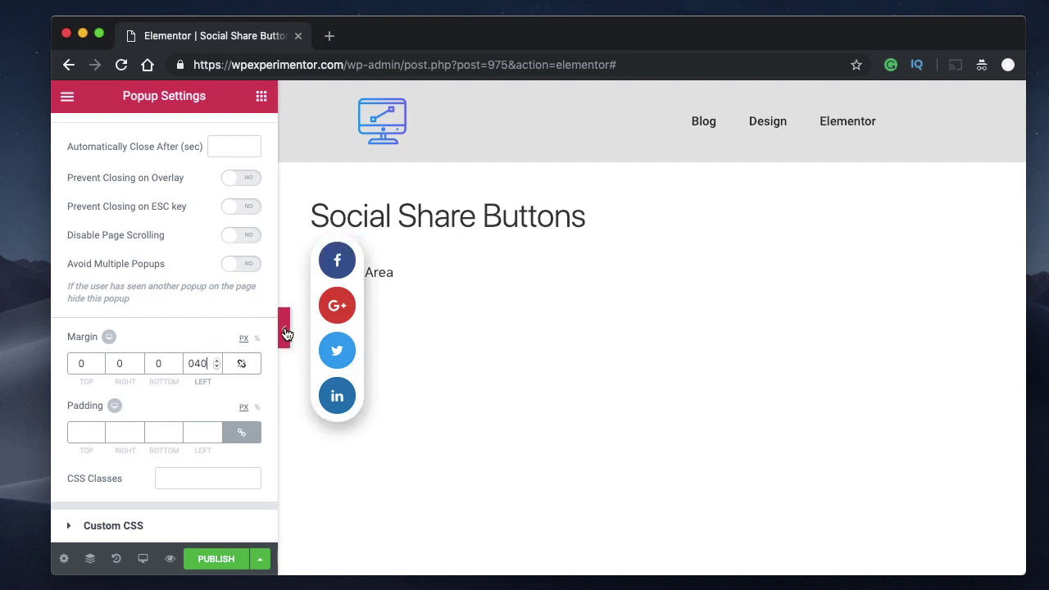
pyautogui.click(285, 329)
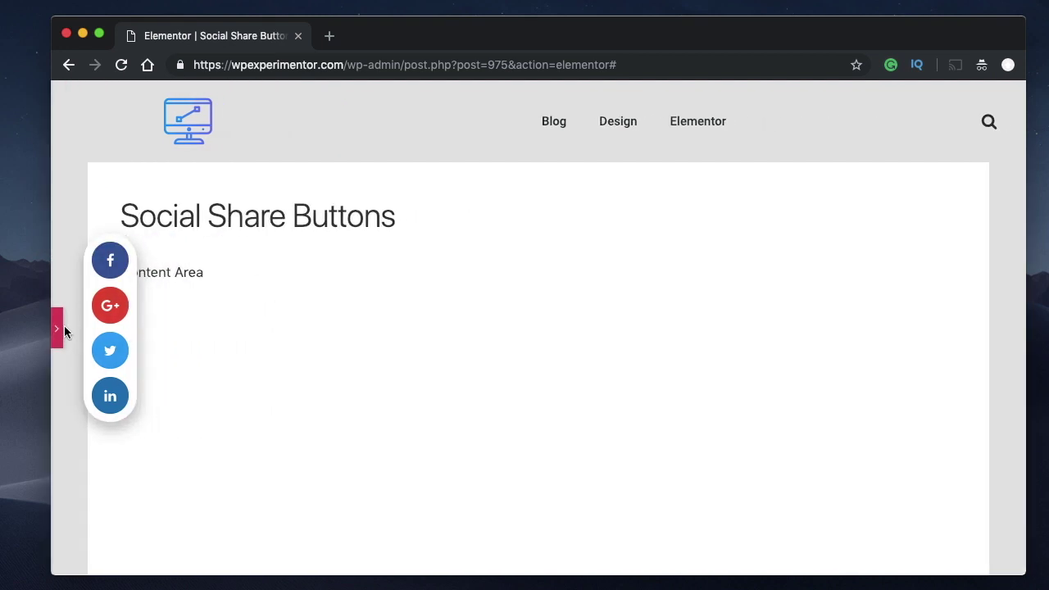
pyautogui.click(60, 331)
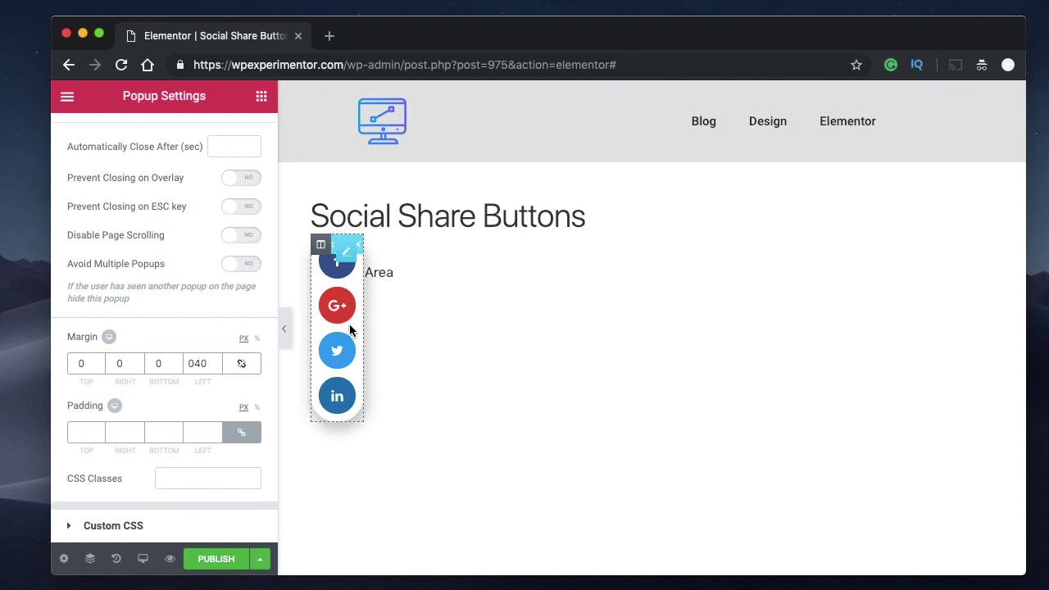
pyautogui.click(287, 333)
pyautogui.click(59, 330)
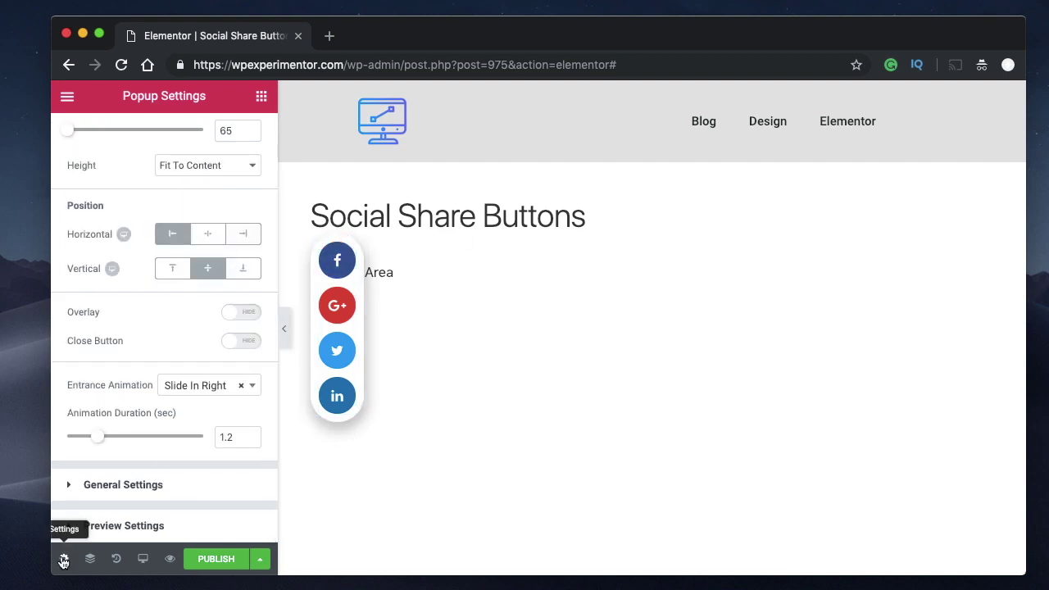
# Set the entrance animation to Slide In Left with a duration of about 2 seconds
pyautogui.click(181, 387)
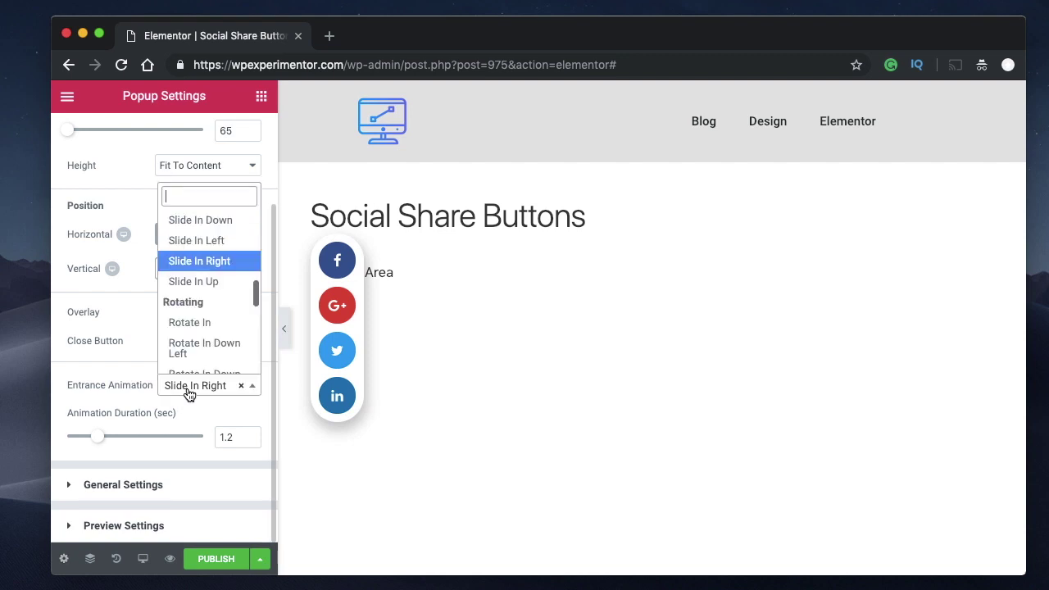
pyautogui.click(217, 243)
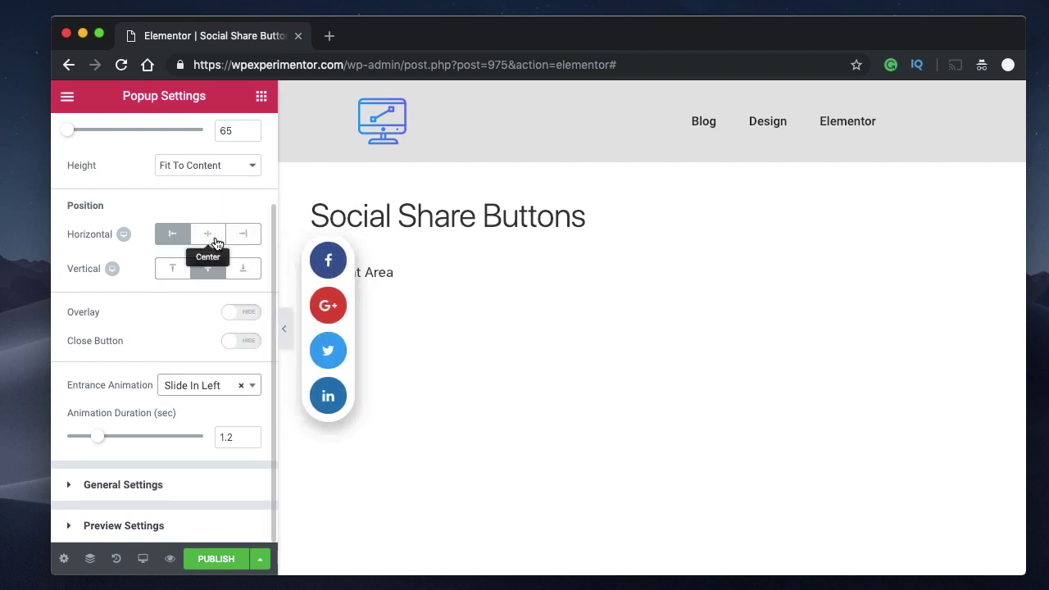
pyautogui.click(207, 387)
pyautogui.click(204, 220)
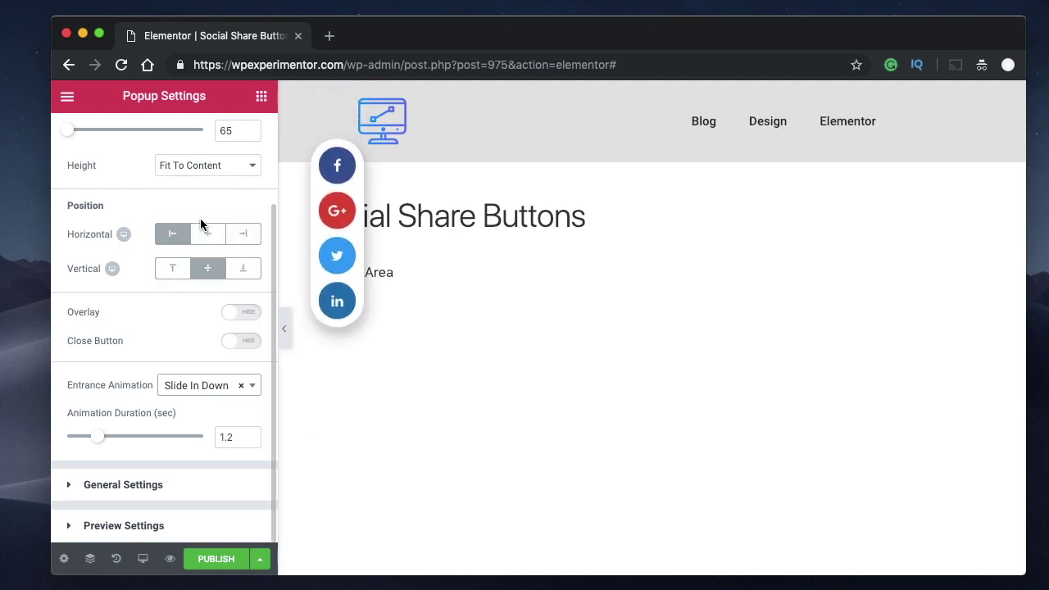
pyautogui.click(218, 388)
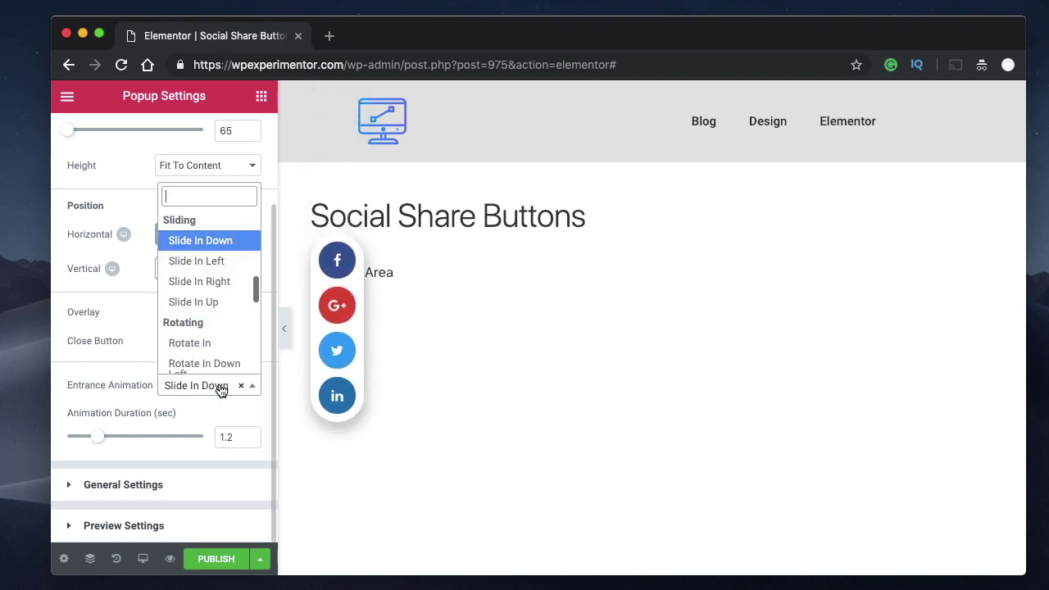
pyautogui.click(216, 267)
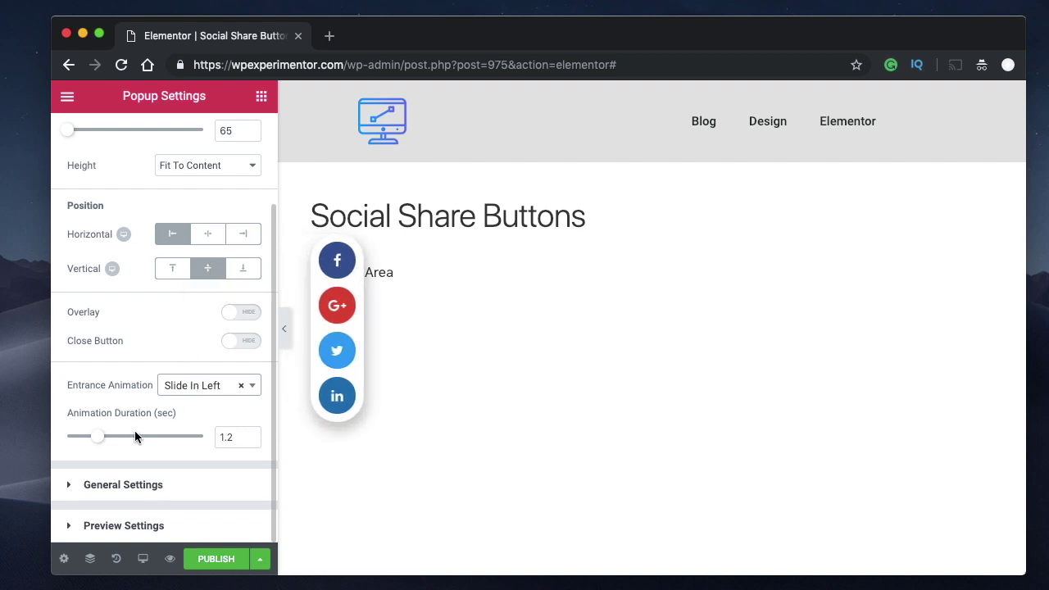
pyautogui.moveTo(100, 437); pyautogui.dragTo(121, 440)
pyautogui.click(124, 525)
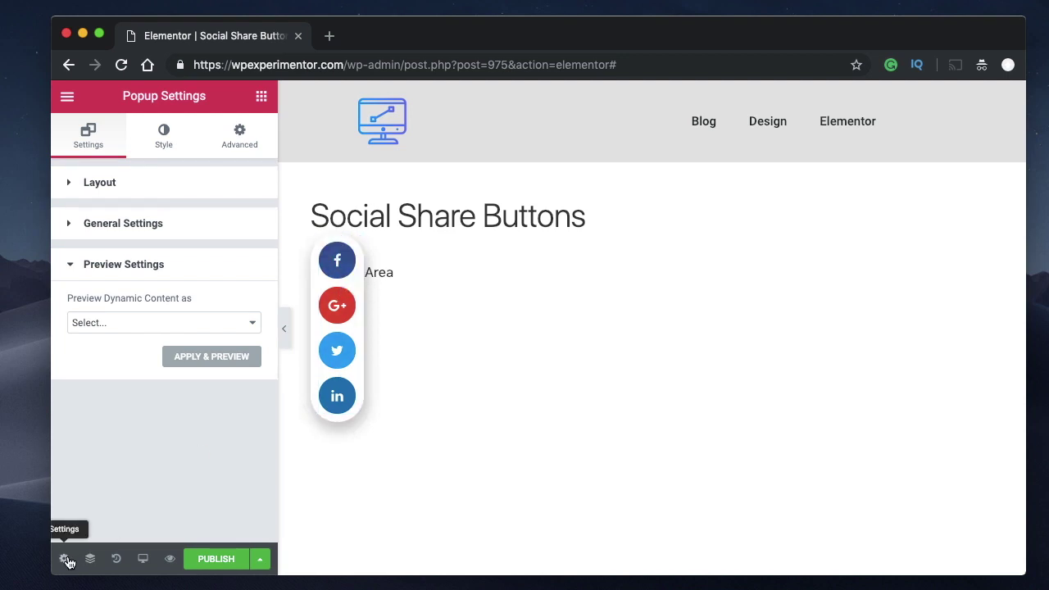
# Round the popup's corners with a 36 px border radius
pyautogui.click(164, 136)
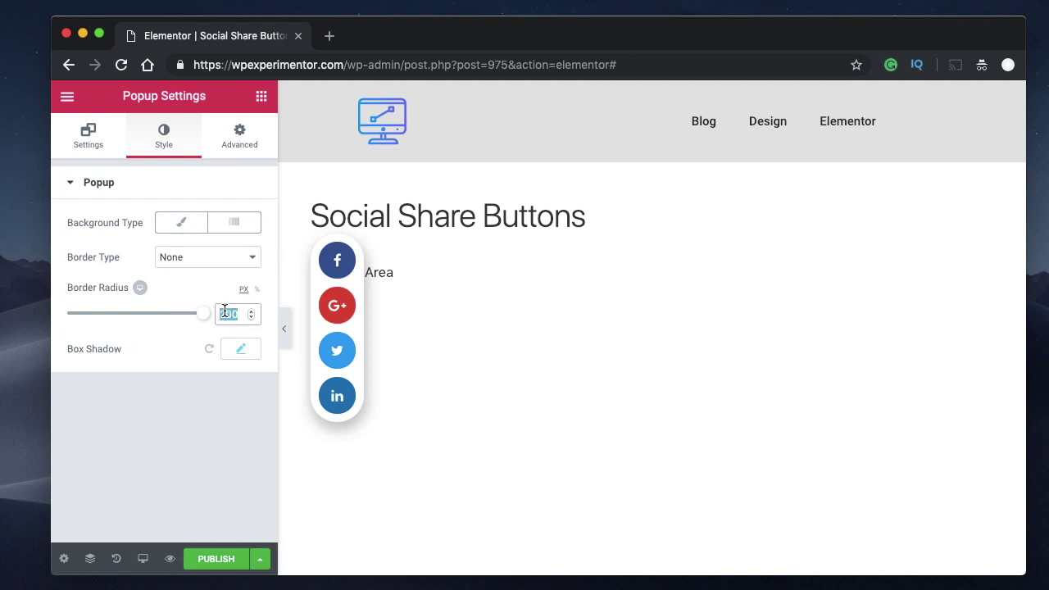
pyautogui.write('0')
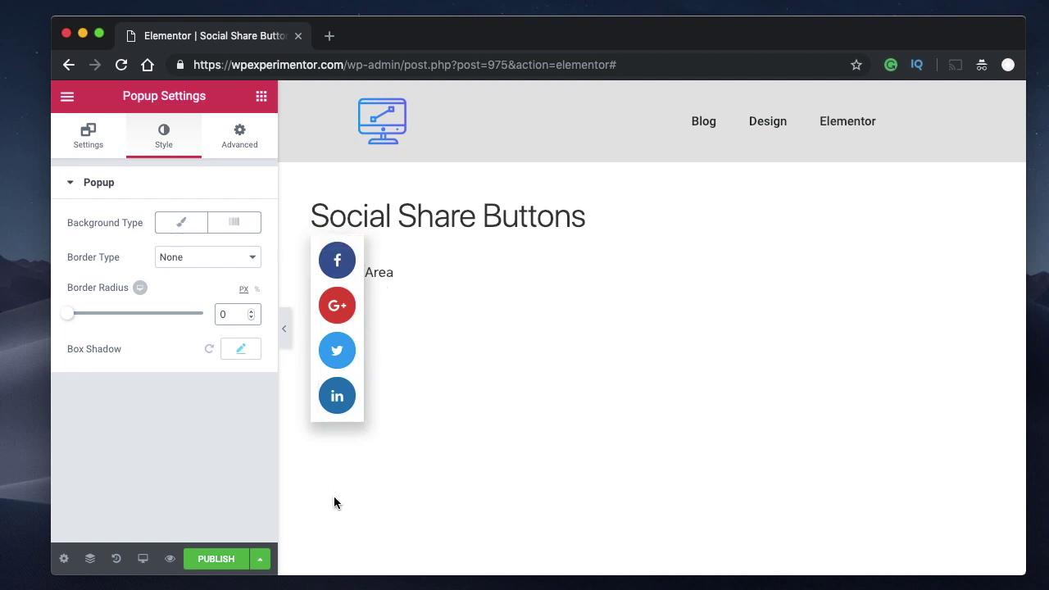
pyautogui.moveTo(69, 316); pyautogui.dragTo(96, 324)
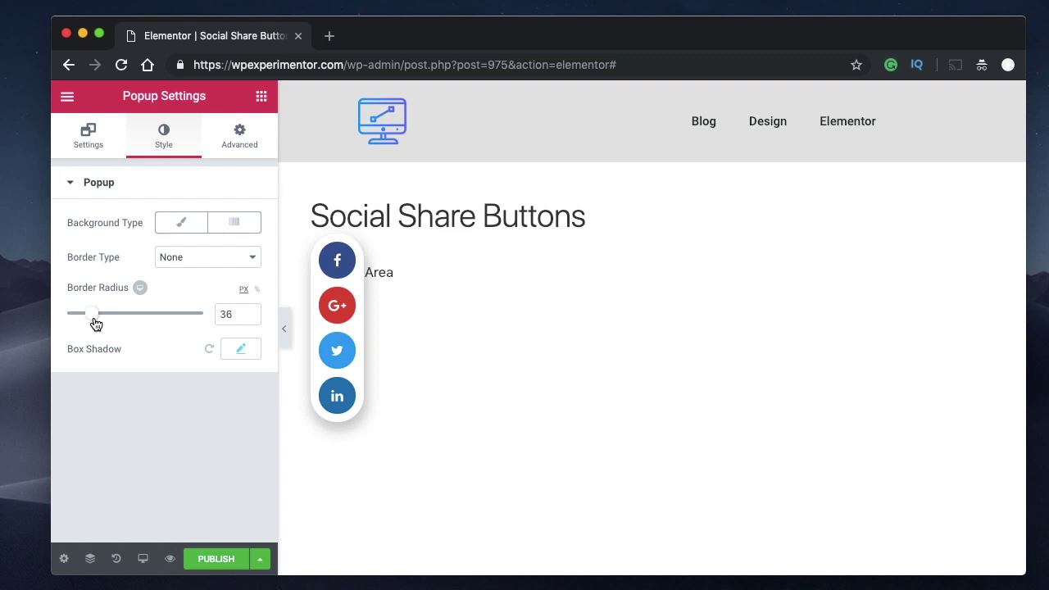
# Reset the popup's box shadow colour to Default, keeping the soft shadow
pyautogui.click(241, 354)
pyautogui.click(241, 353)
pyautogui.click(241, 353)
pyautogui.click(230, 393)
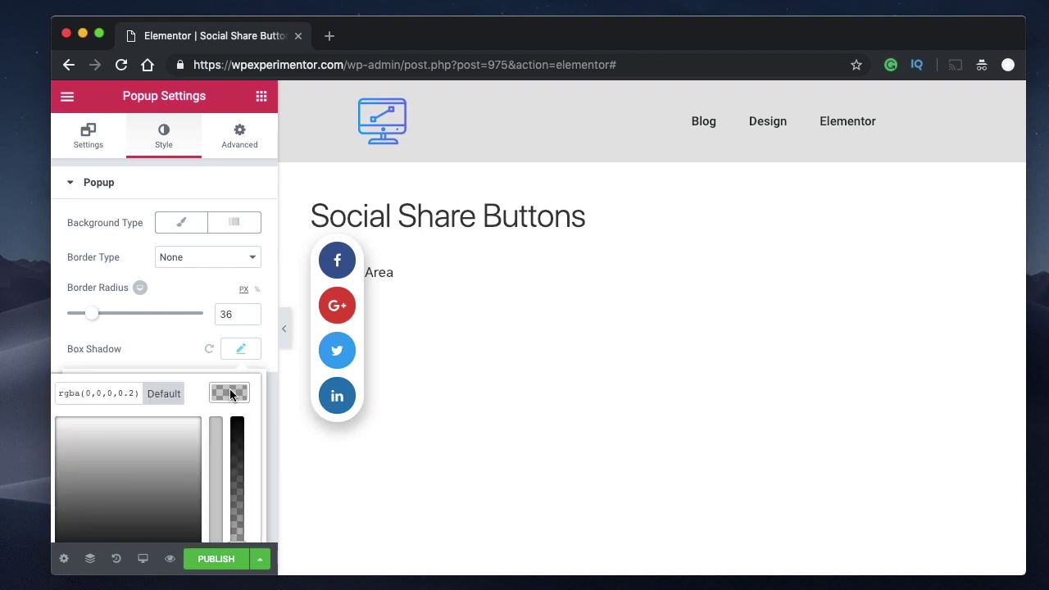
pyautogui.click(168, 395)
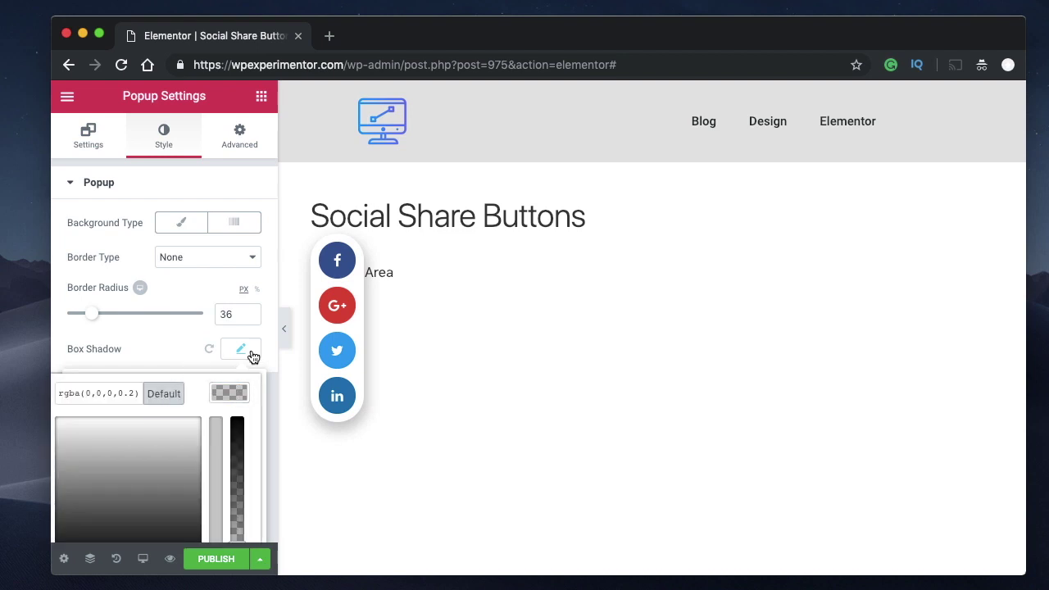
pyautogui.scroll(-2, 253, 357)
pyautogui.click(241, 275)
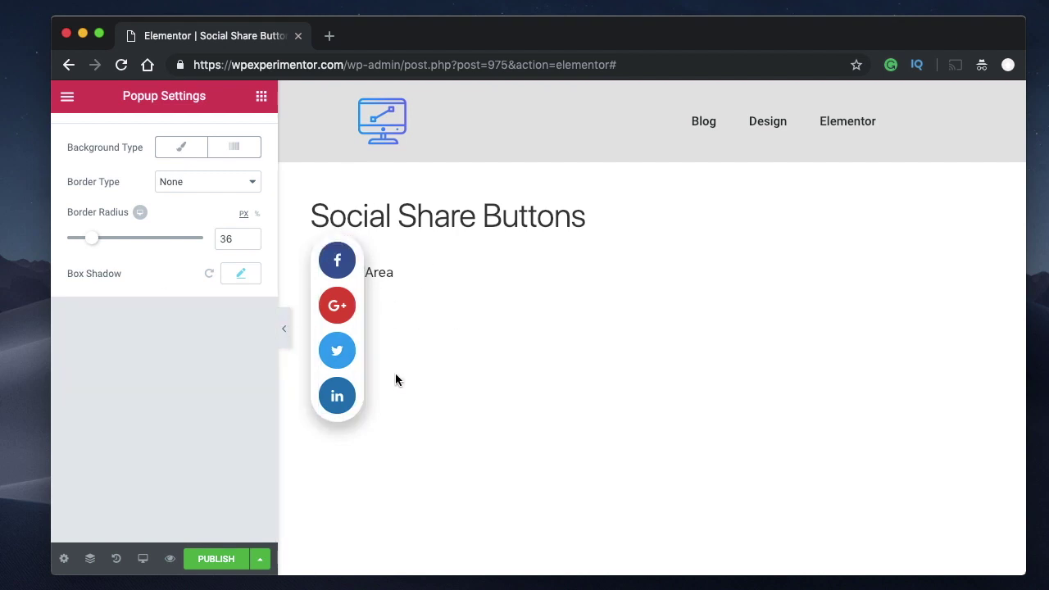
pyautogui.scroll(3, 150, 410)
pyautogui.click(118, 152)
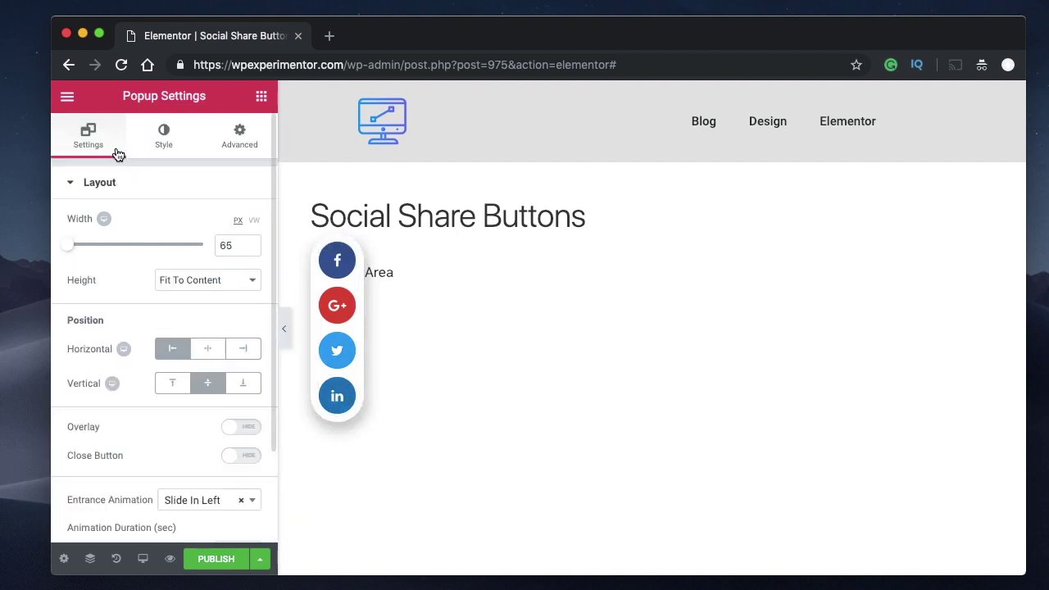
# Switch Prevent Closing on Overlay and Prevent Closing on ESC key to Yes
pyautogui.click(163, 141)
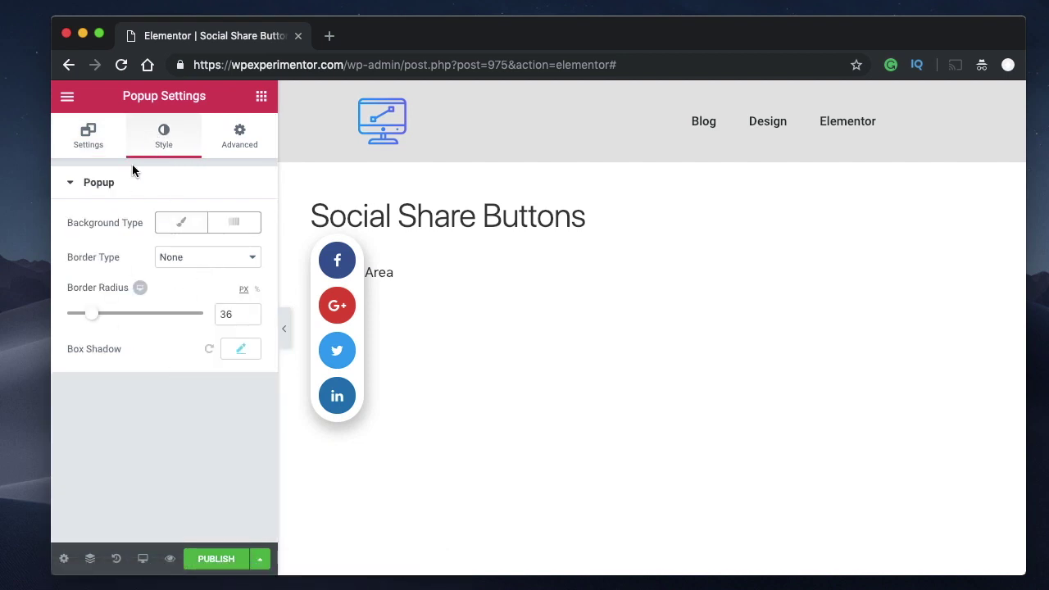
pyautogui.click(239, 138)
pyautogui.scroll(-1, 168, 263)
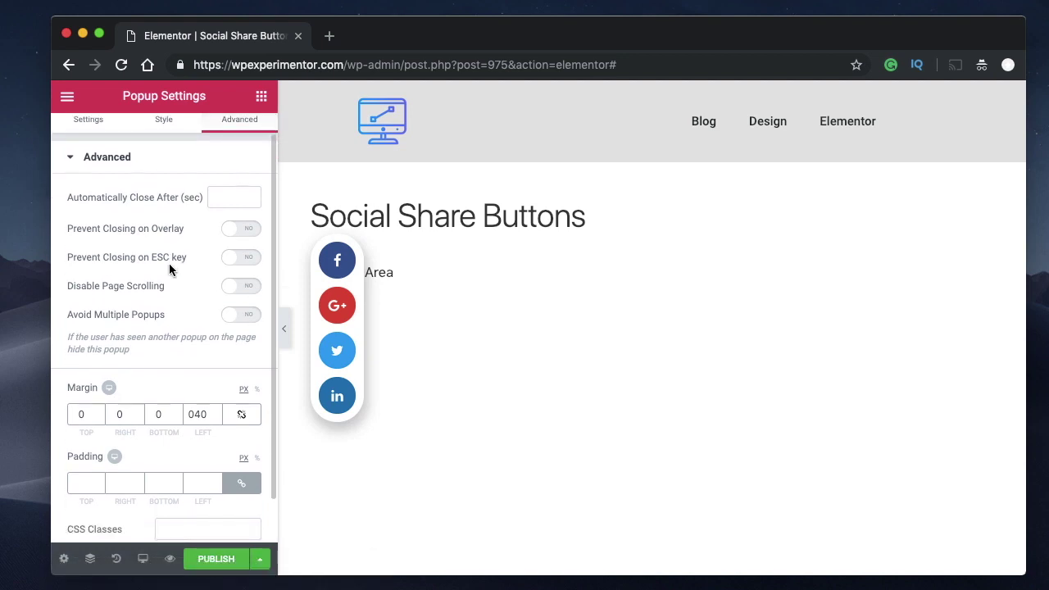
pyautogui.click(236, 235)
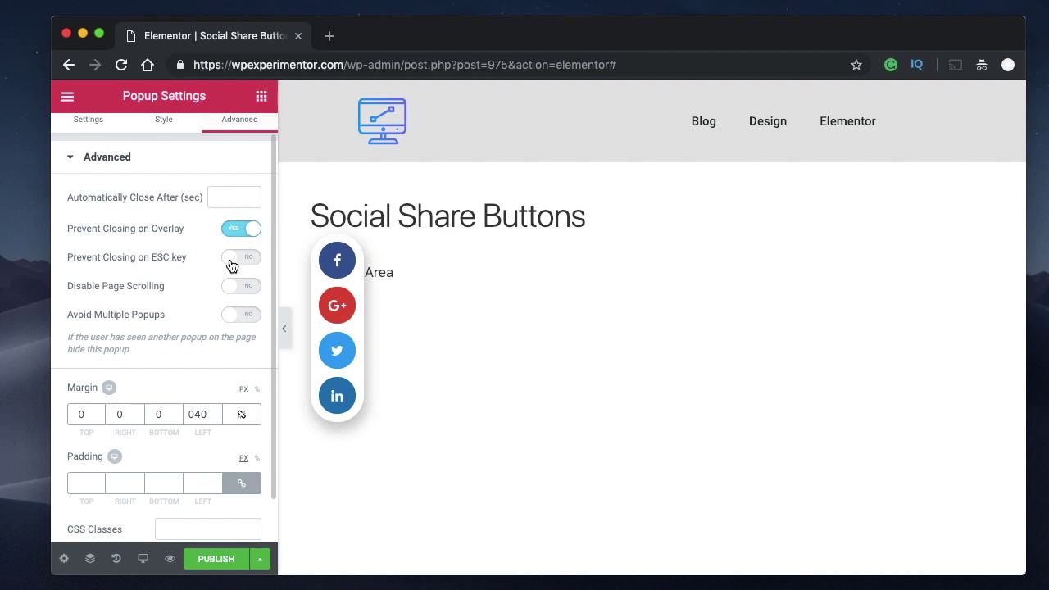
pyautogui.click(232, 260)
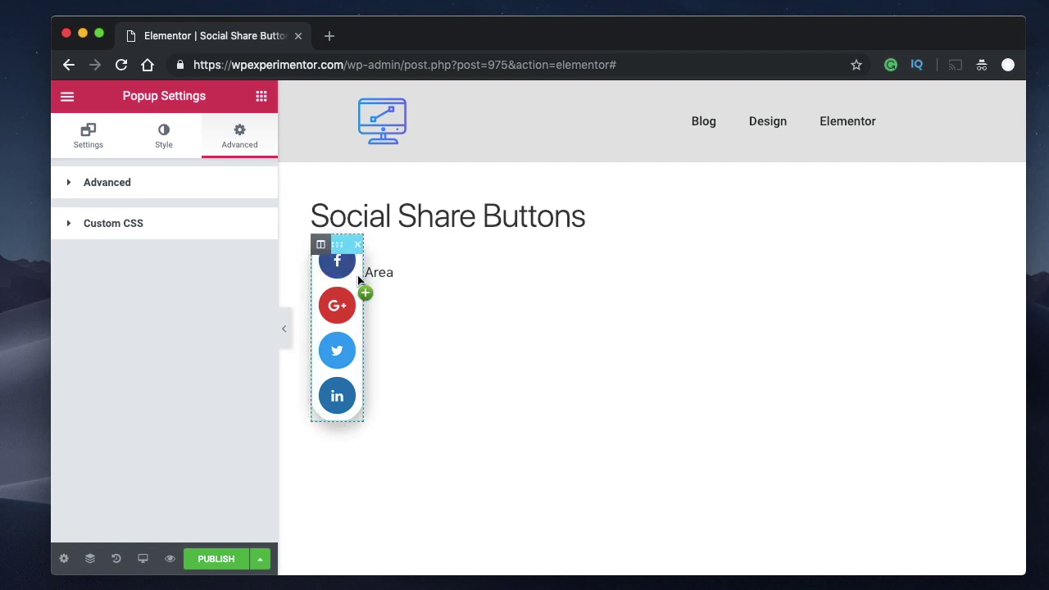
# Select and delete all the CSS in the popup's Custom CSS editor
pyautogui.click(163, 219)
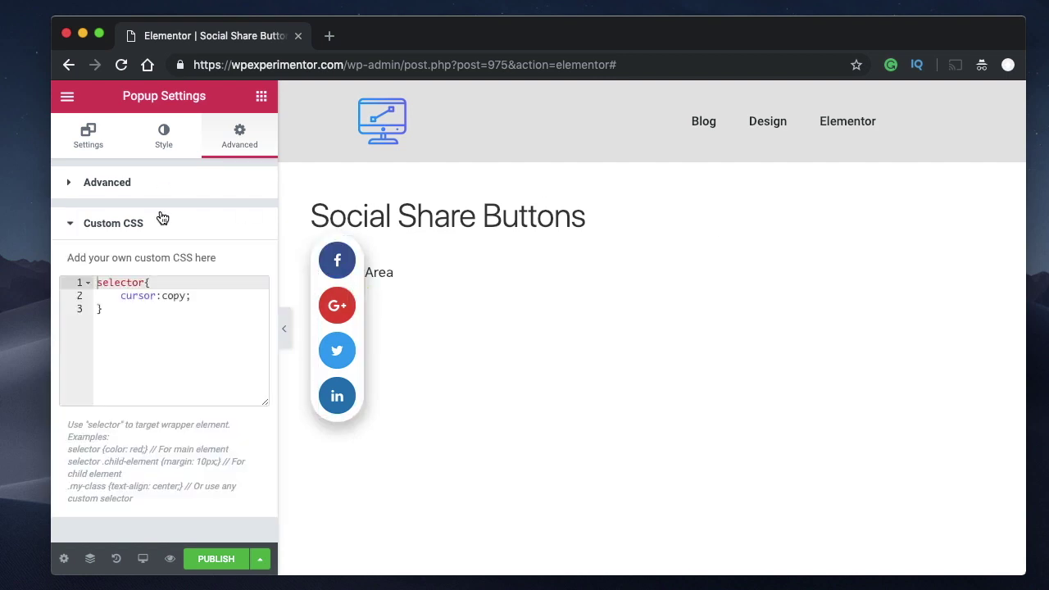
pyautogui.doubleClick(119, 283)
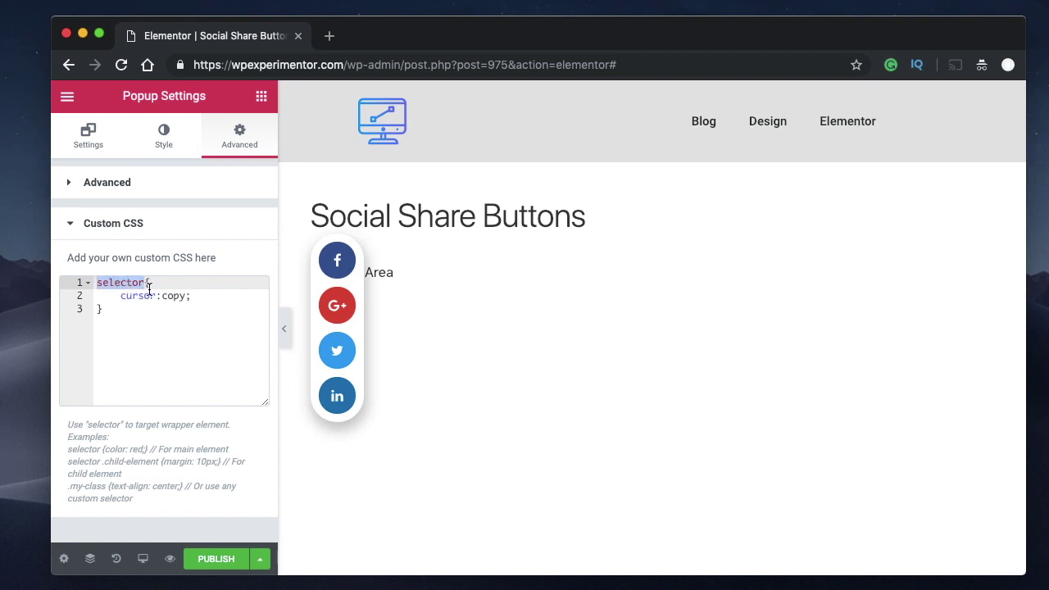
pyautogui.click(147, 283)
pyautogui.click(107, 308)
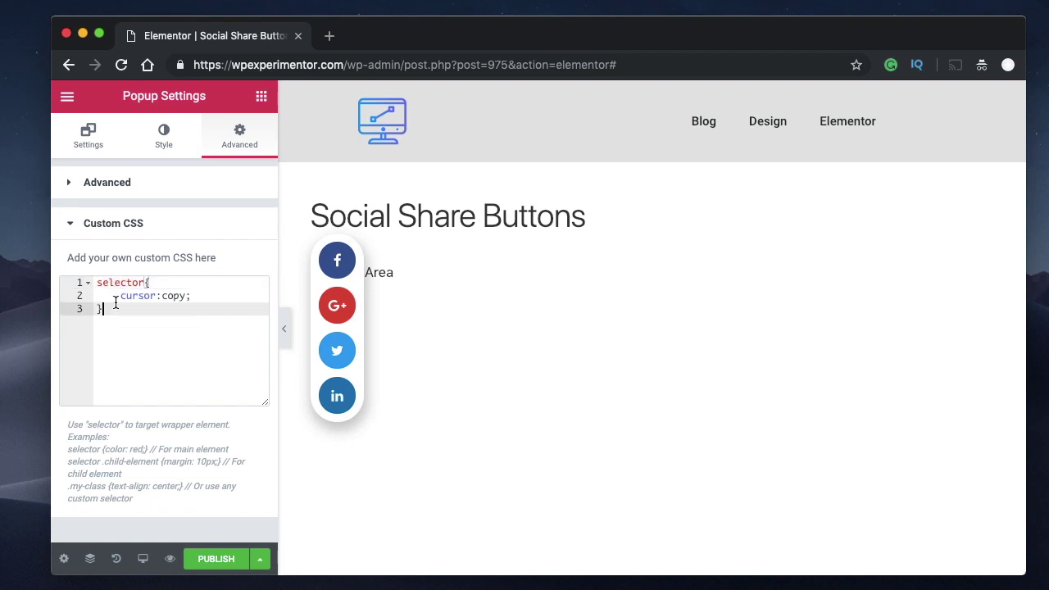
pyautogui.click(116, 296)
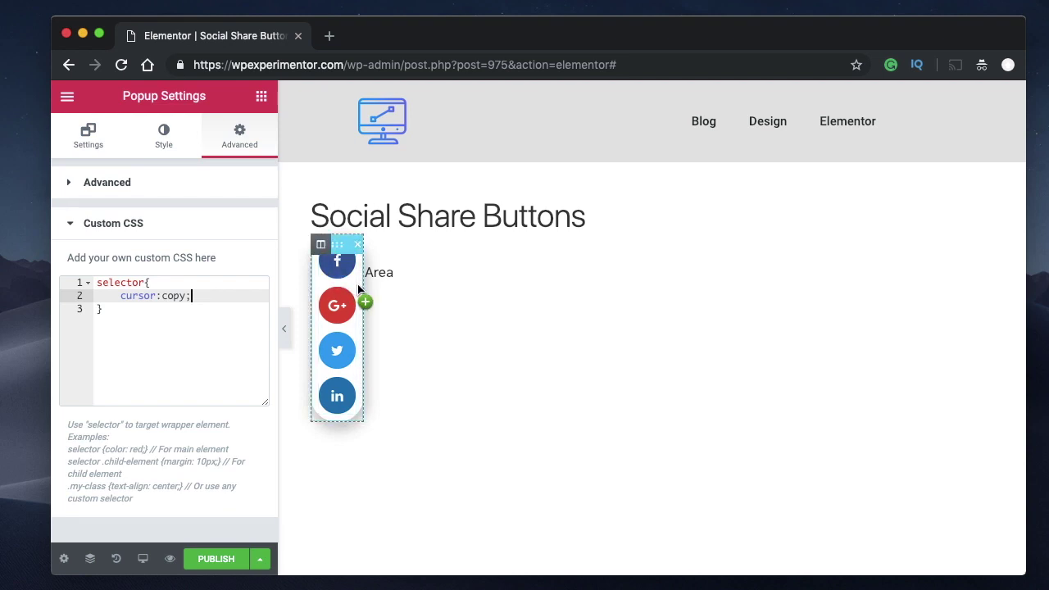
pyautogui.click(285, 335)
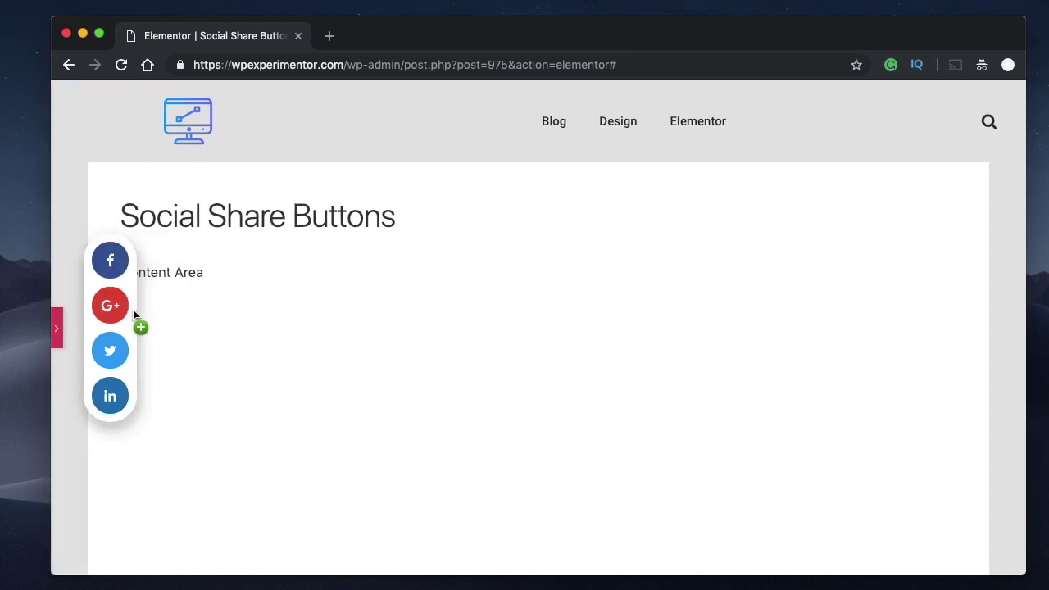
pyautogui.click(57, 327)
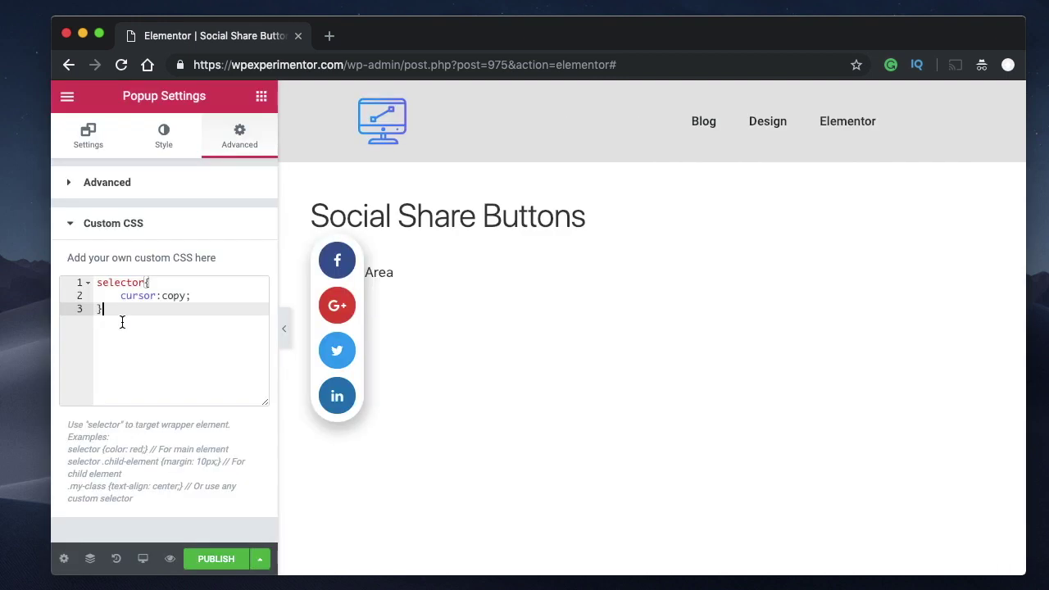
pyautogui.press('super+a')
pyautogui.press('BackSpace')
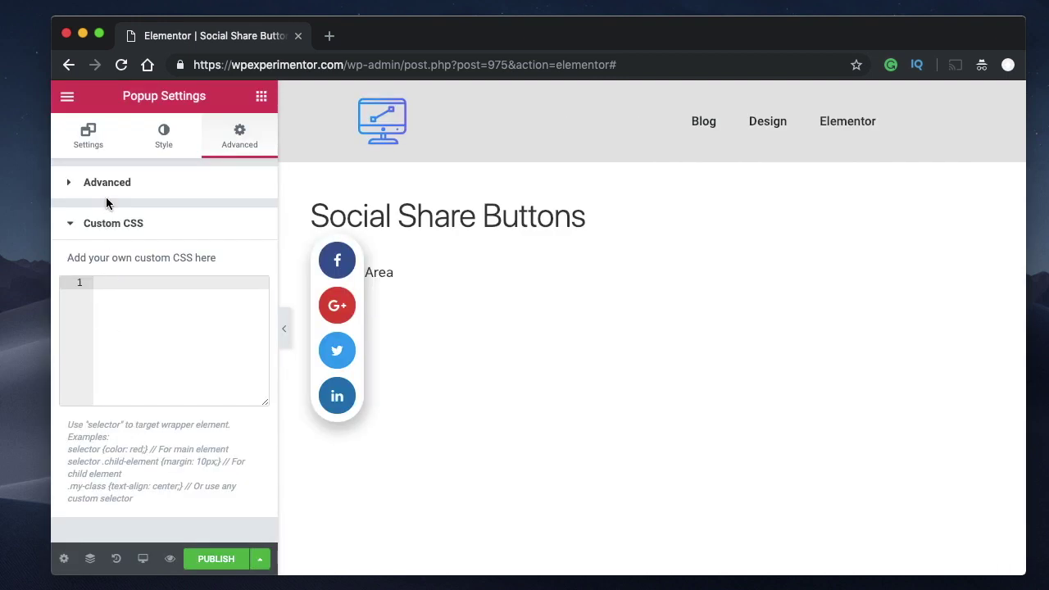
pyautogui.click(113, 220)
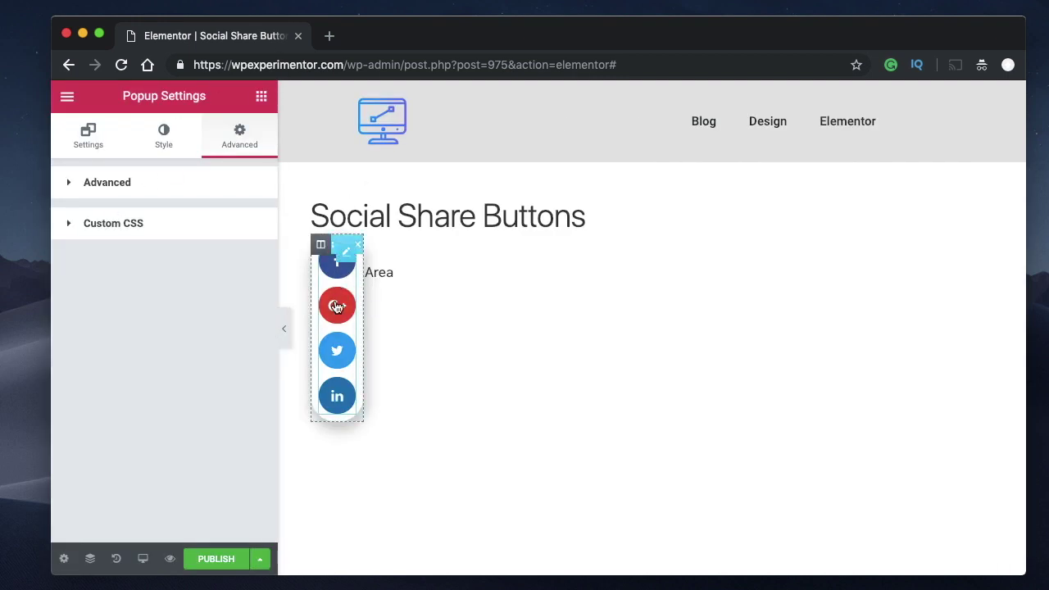
# Add a display condition: Include > Singular > All Posts
pyautogui.click(218, 561)
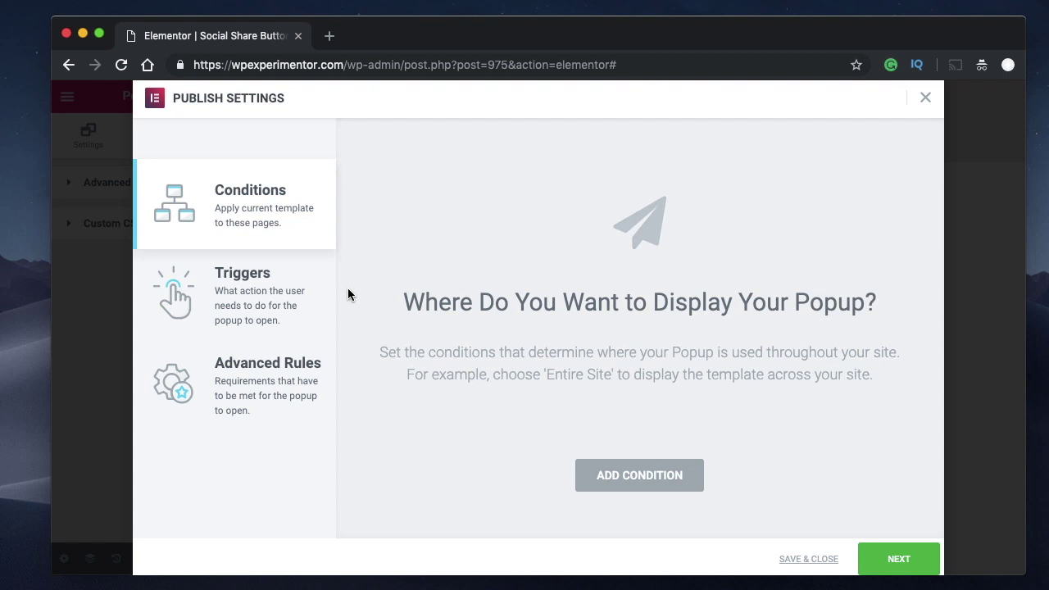
pyautogui.click(626, 480)
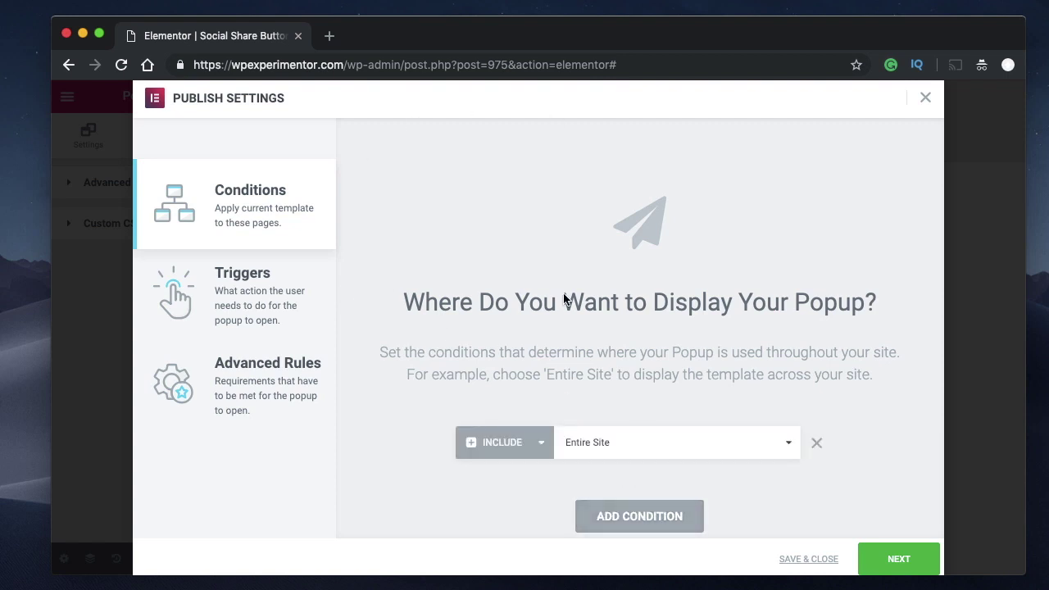
pyautogui.click(648, 445)
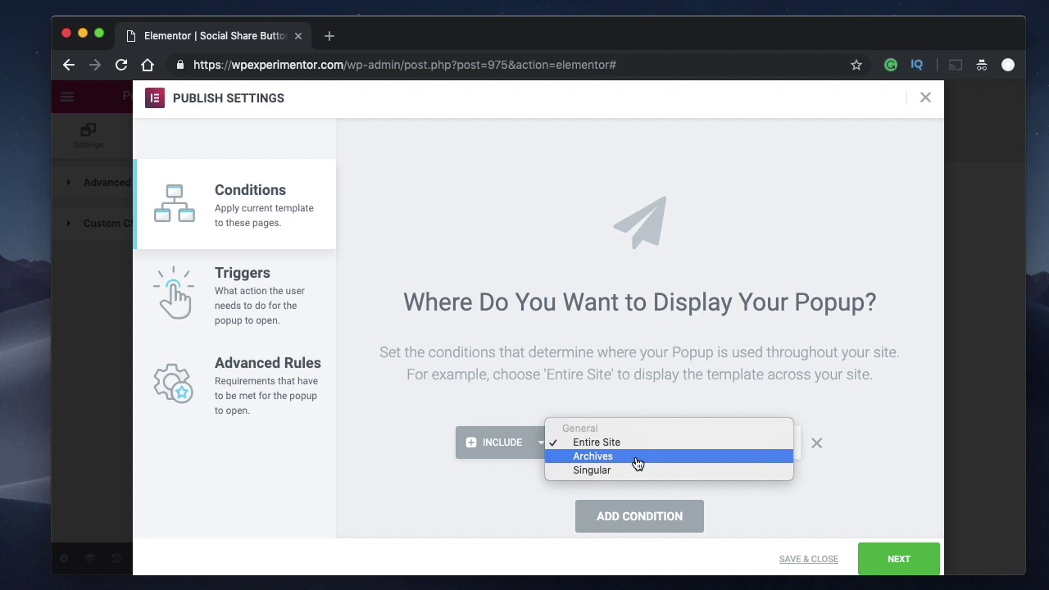
pyautogui.click(637, 470)
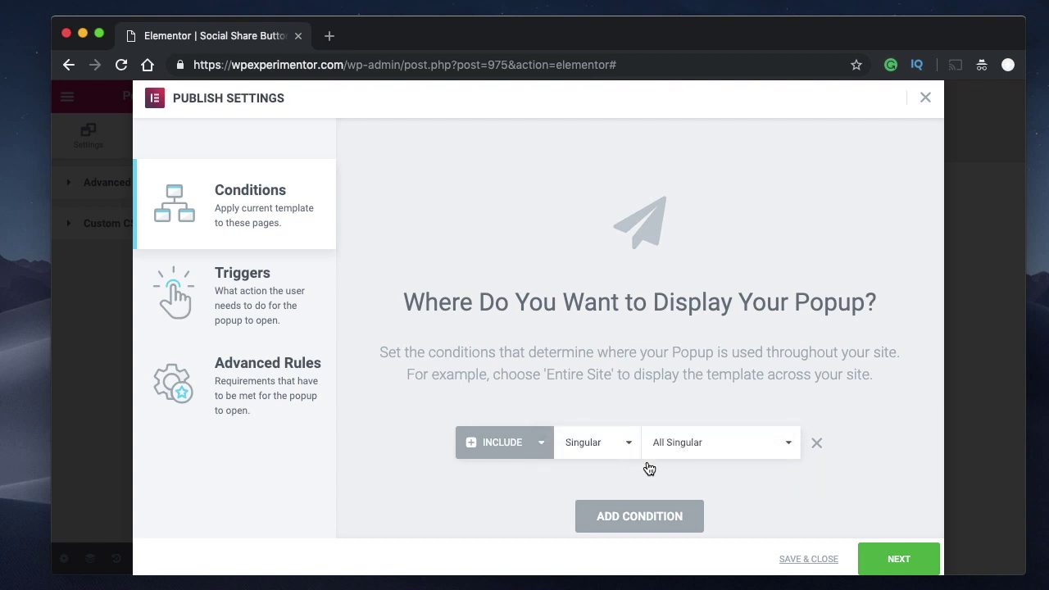
pyautogui.click(714, 445)
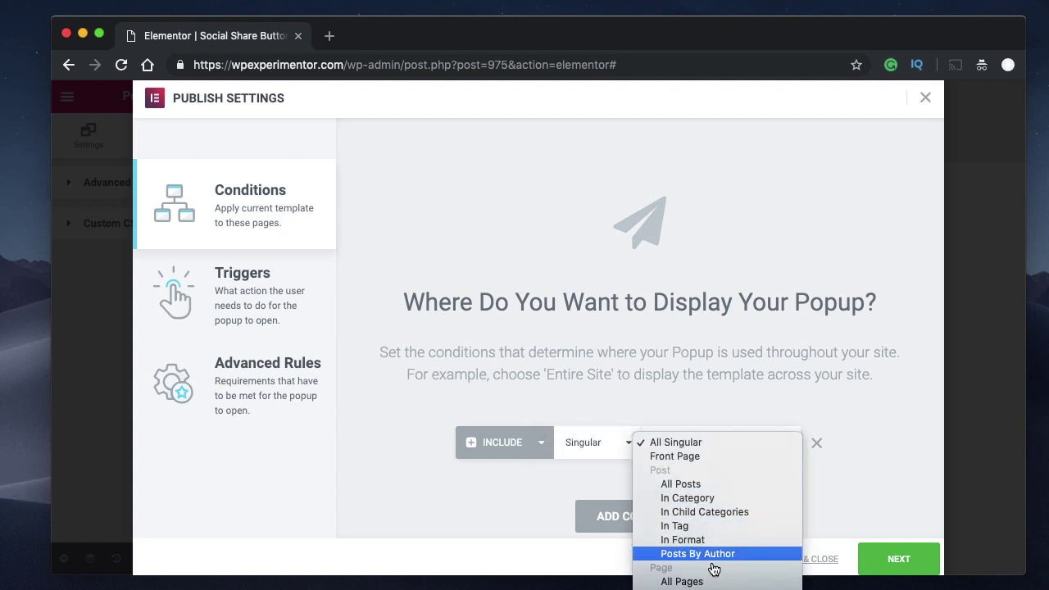
pyautogui.scroll(-3, 708, 514)
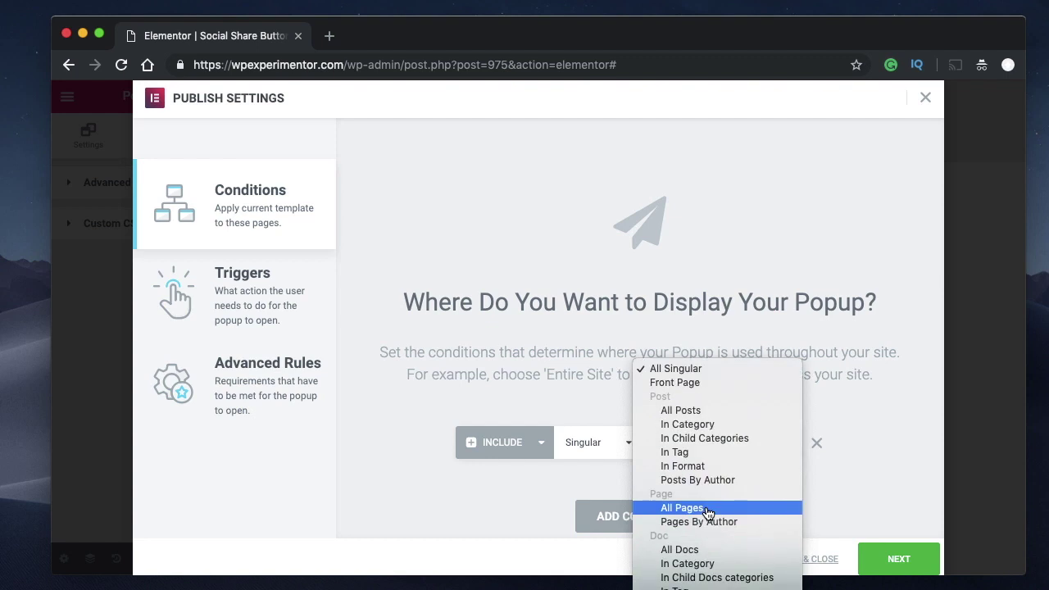
pyautogui.scroll(-3, 708, 513)
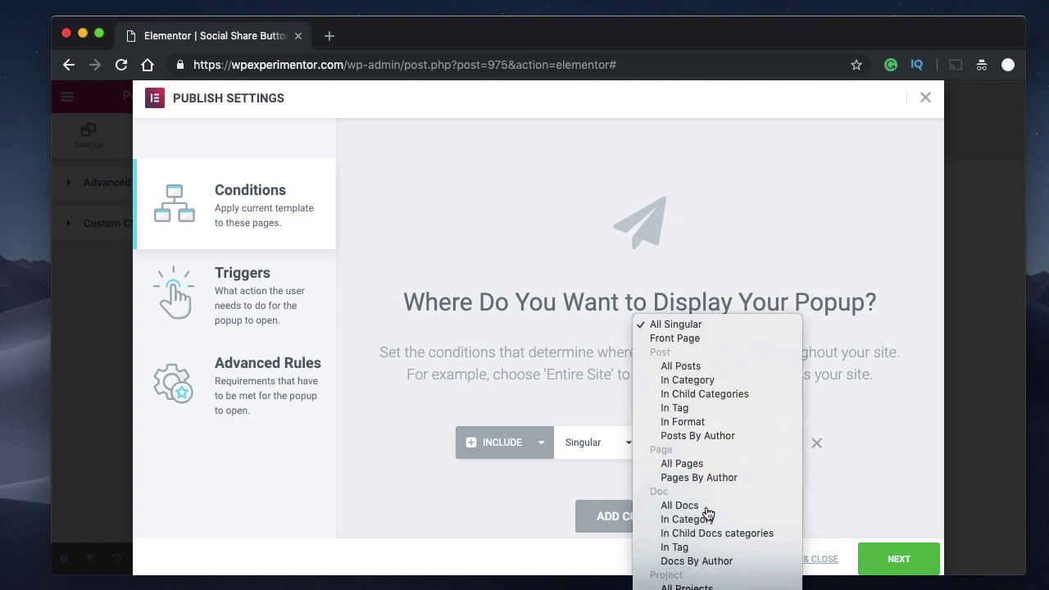
pyautogui.click(691, 357)
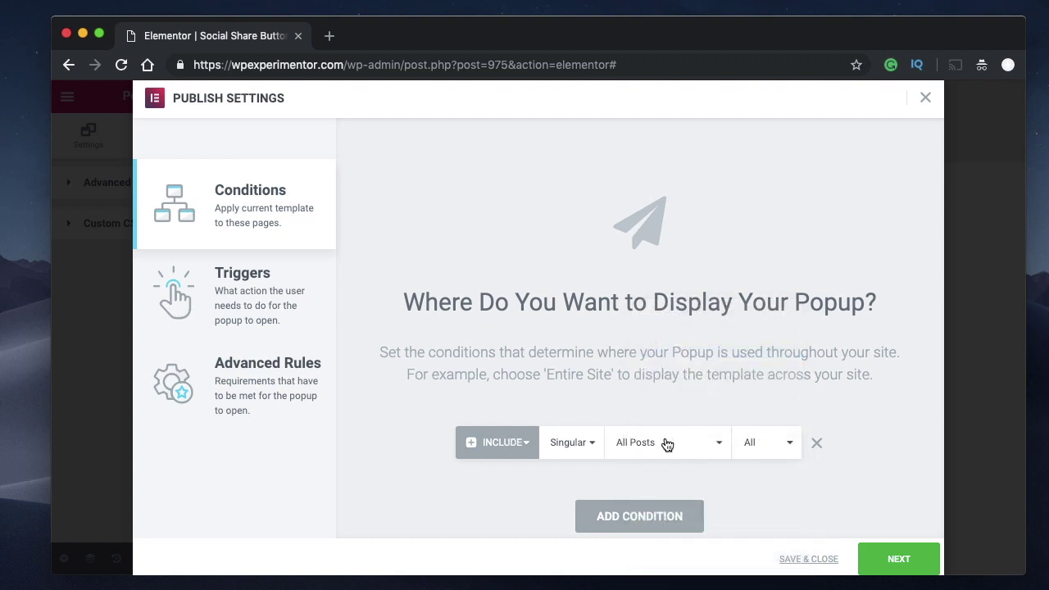
# Add a second display condition: Include > Singular > All Pages
pyautogui.click(667, 506)
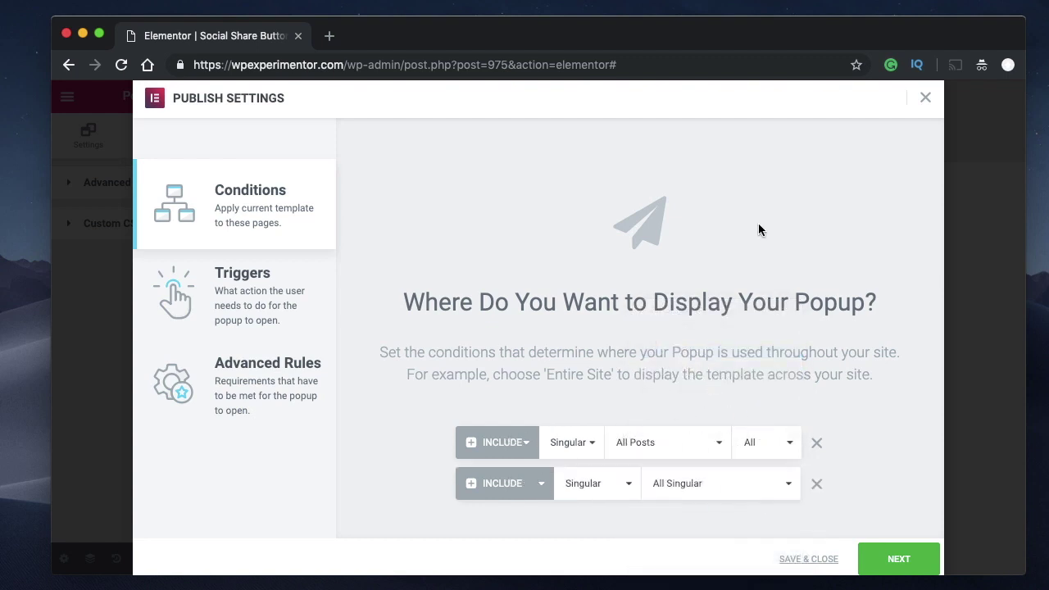
pyautogui.click(708, 483)
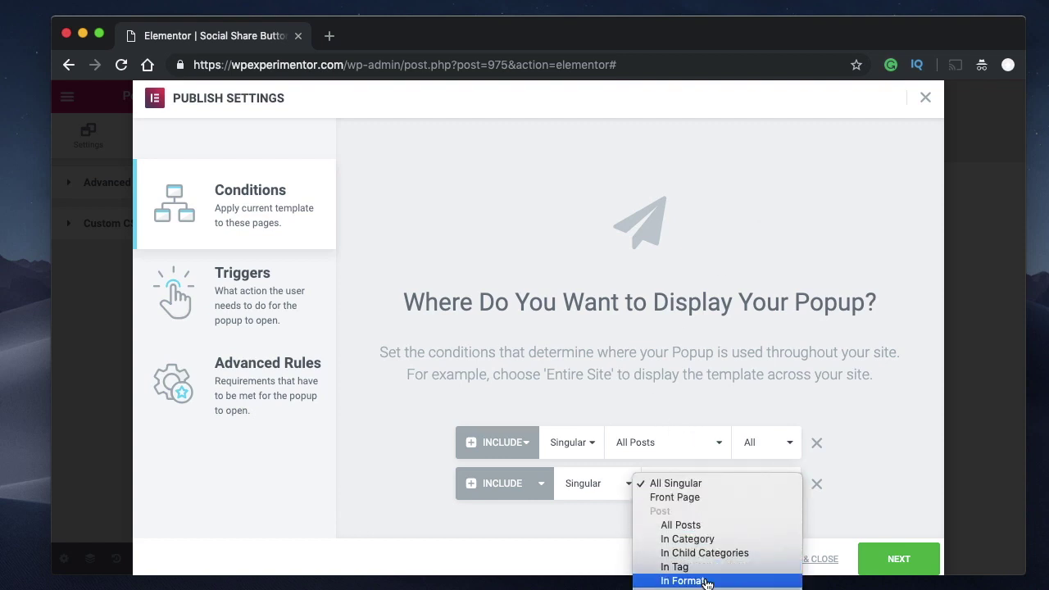
pyautogui.click(572, 510)
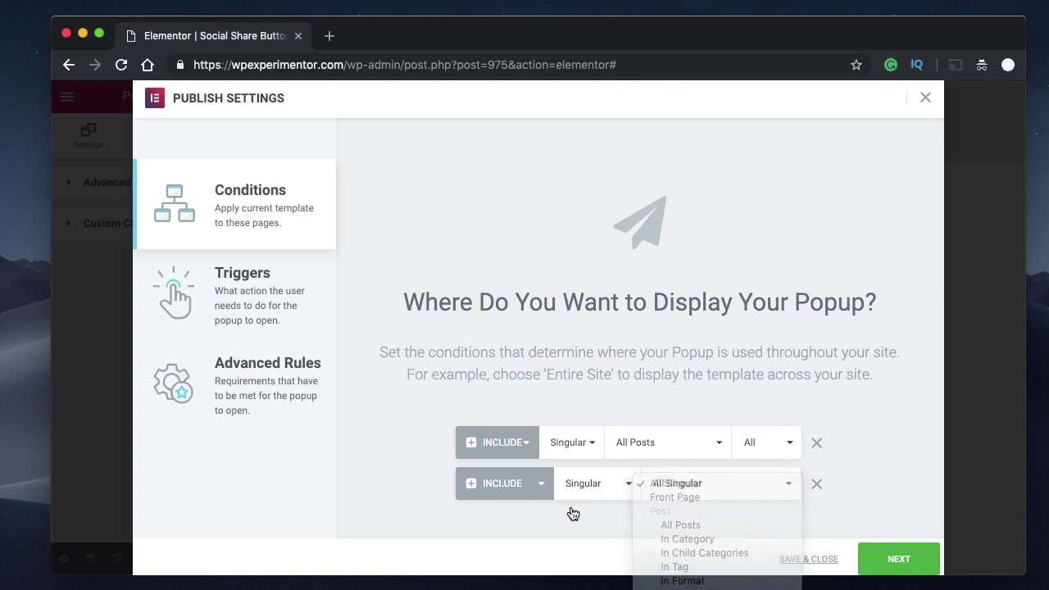
pyautogui.click(820, 483)
pyautogui.scroll(-2, 836, 464)
pyautogui.click(649, 442)
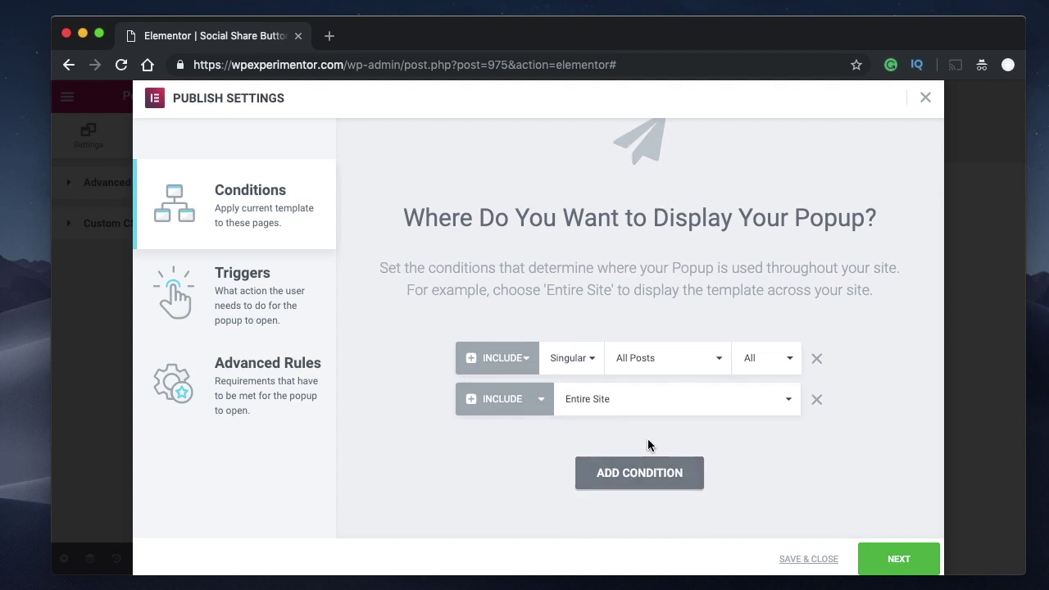
pyautogui.click(620, 399)
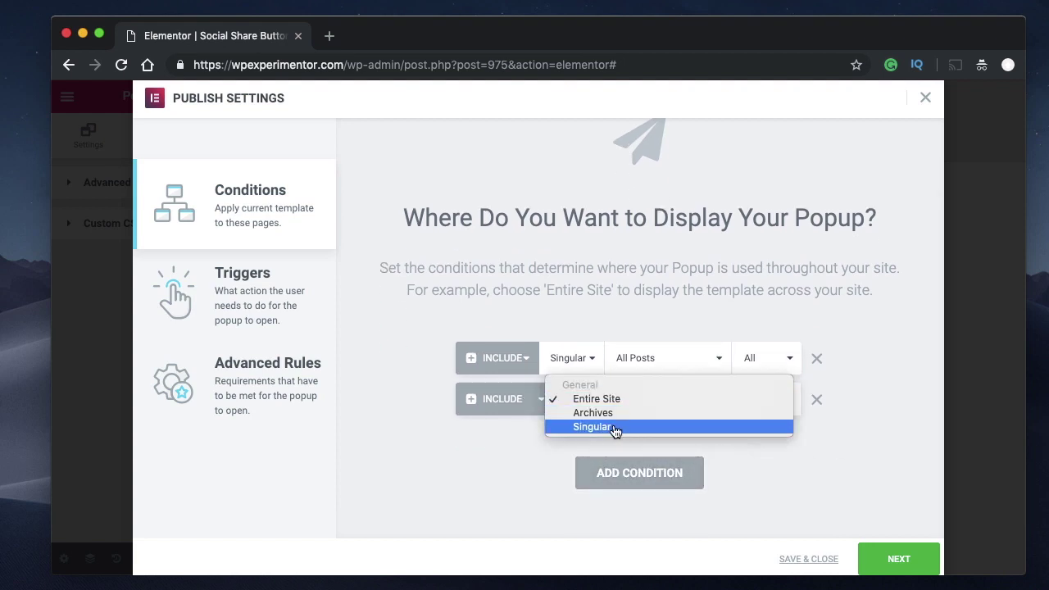
pyautogui.click(615, 429)
pyautogui.click(760, 408)
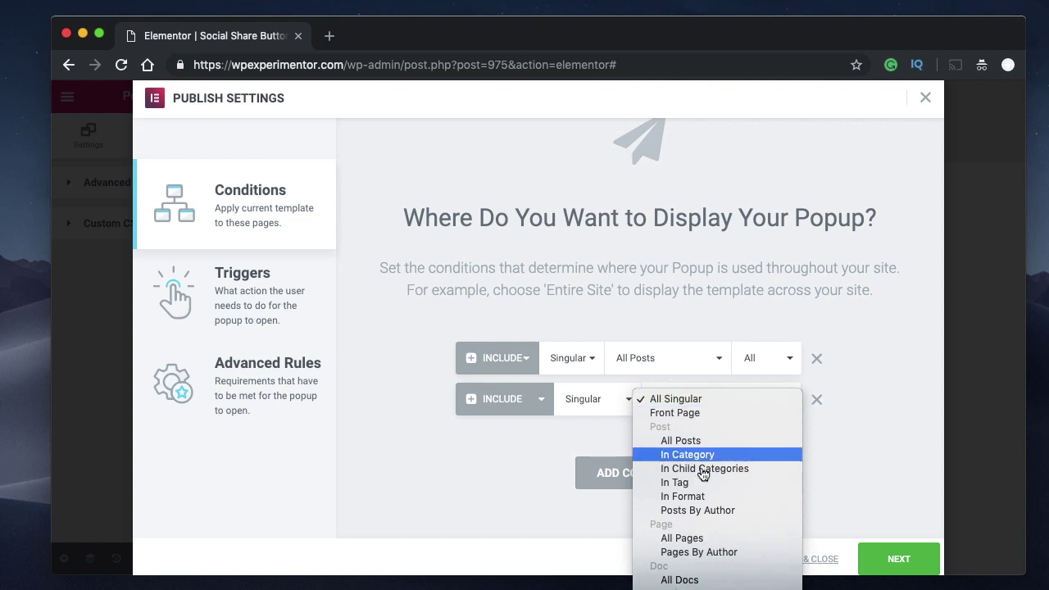
pyautogui.scroll(-3, 703, 475)
pyautogui.click(721, 405)
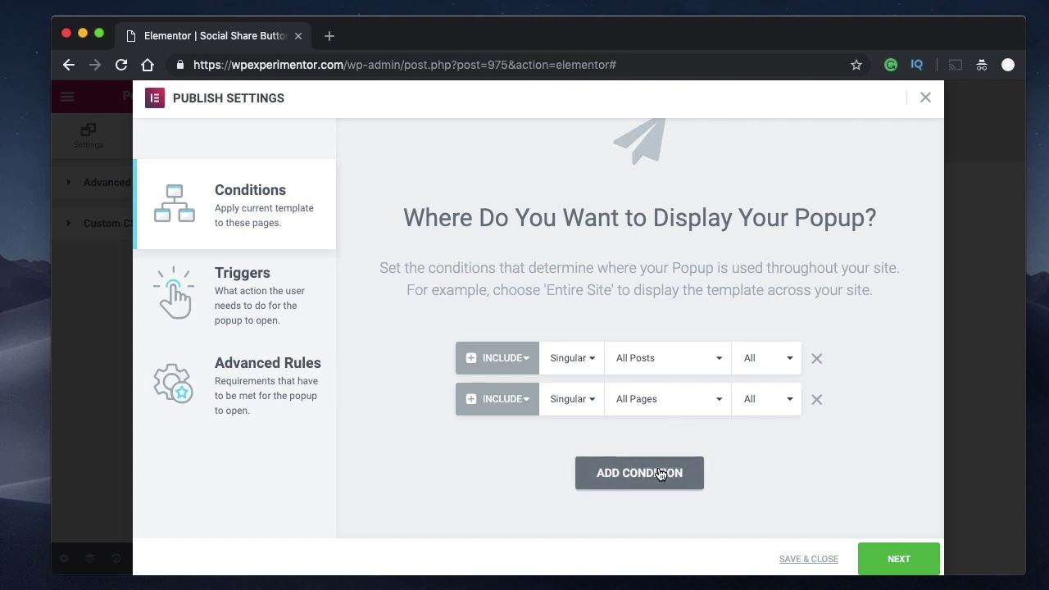
# Enable the On Page Load trigger with a 2-second delay and save the publish settings
pyautogui.click(899, 560)
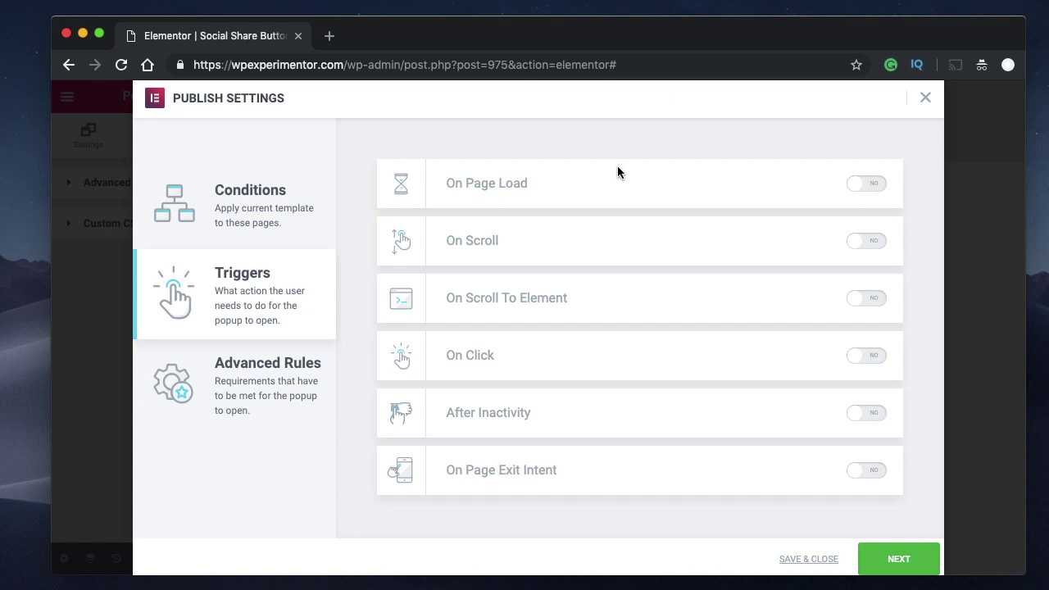
pyautogui.click(867, 184)
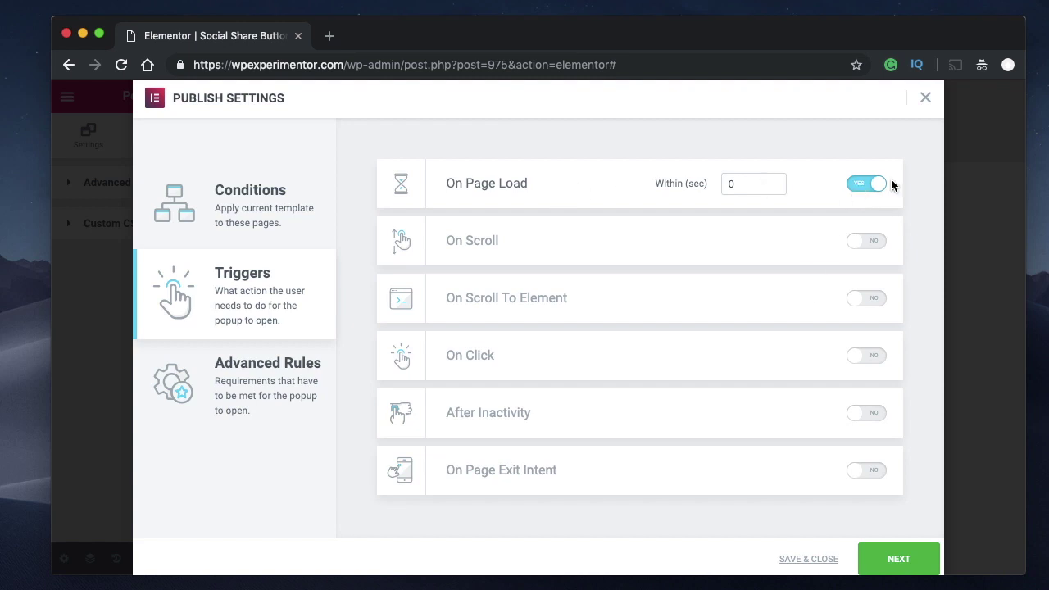
pyautogui.doubleClick(740, 188)
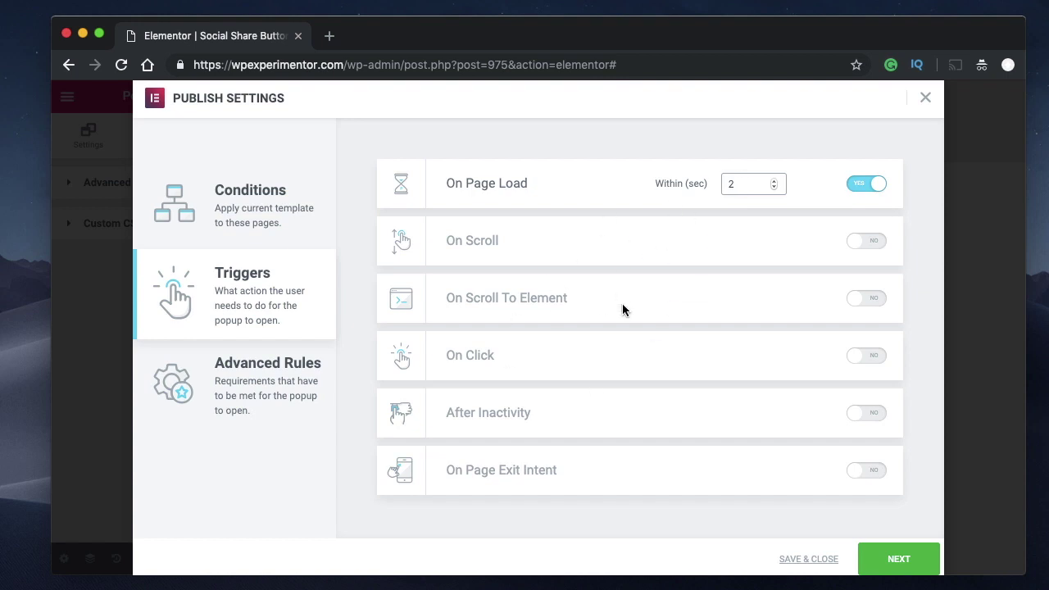
pyautogui.click(267, 399)
pyautogui.scroll(-1, 677, 377)
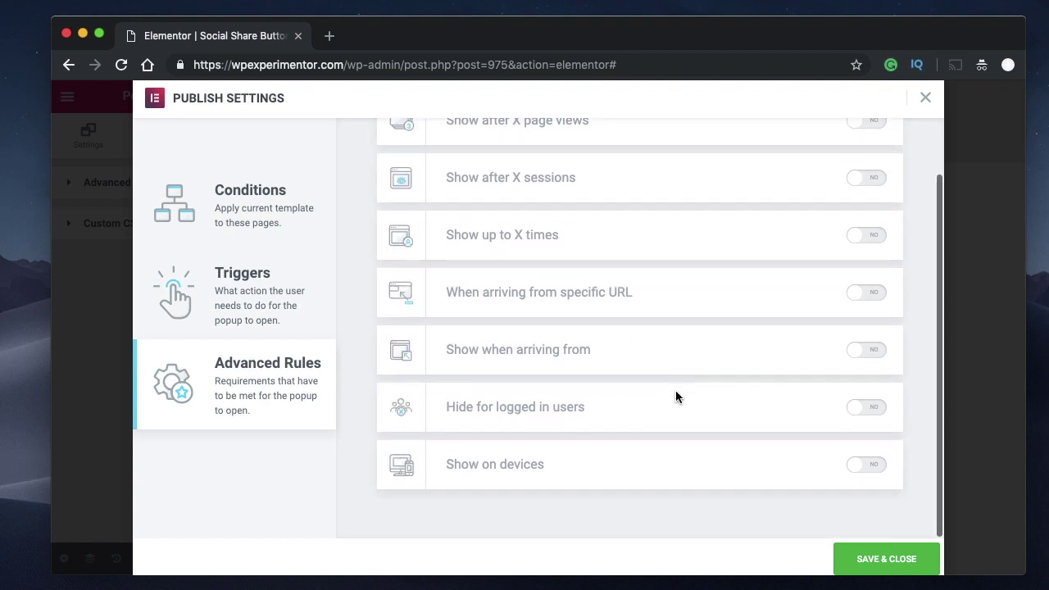
pyautogui.scroll(1, 675, 397)
pyautogui.click(257, 306)
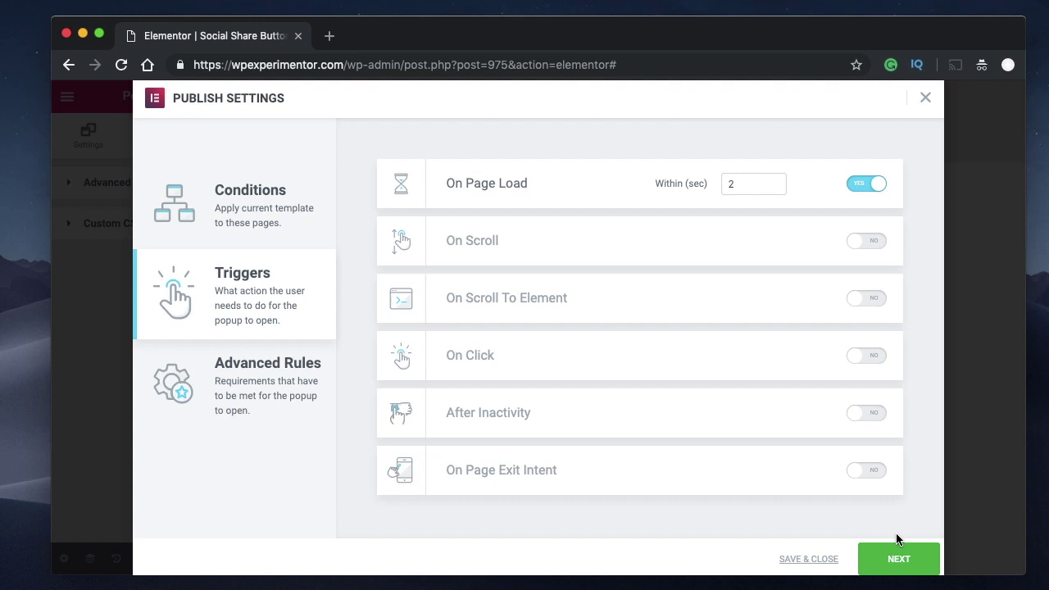
pyautogui.click(806, 560)
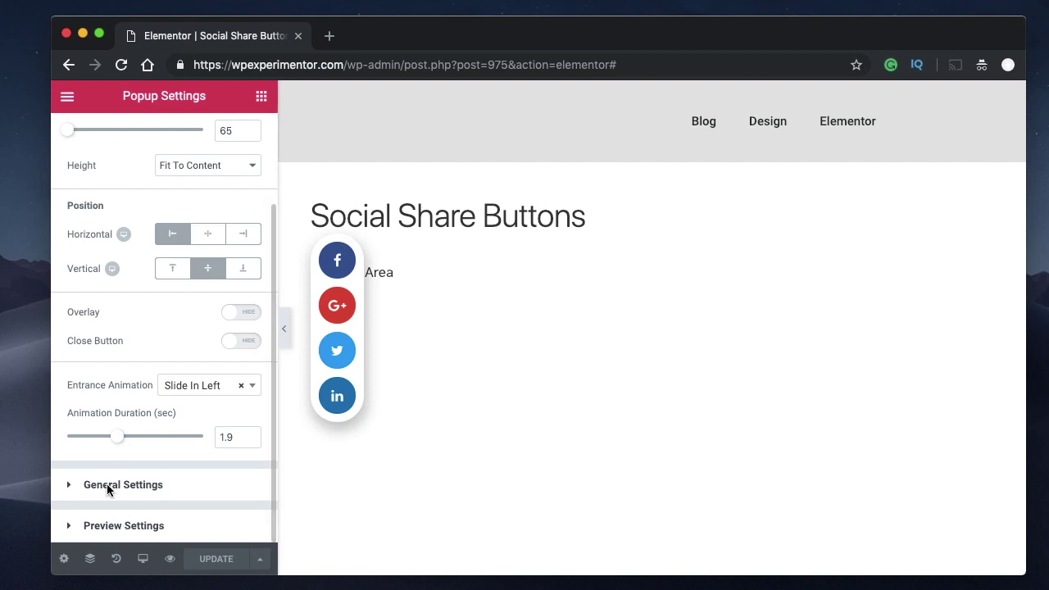
# Preview dynamic content as Post using 'A post to test iMessage Bubbles' and apply it
pyautogui.click(133, 528)
pyautogui.click(131, 322)
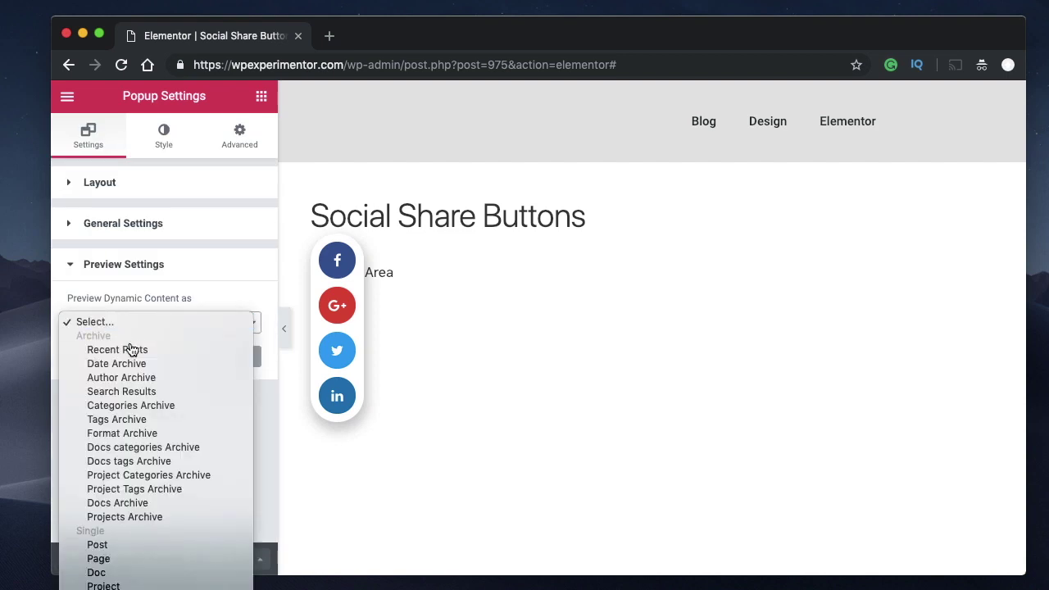
pyautogui.click(159, 541)
pyautogui.click(248, 368)
pyautogui.write('a pos')
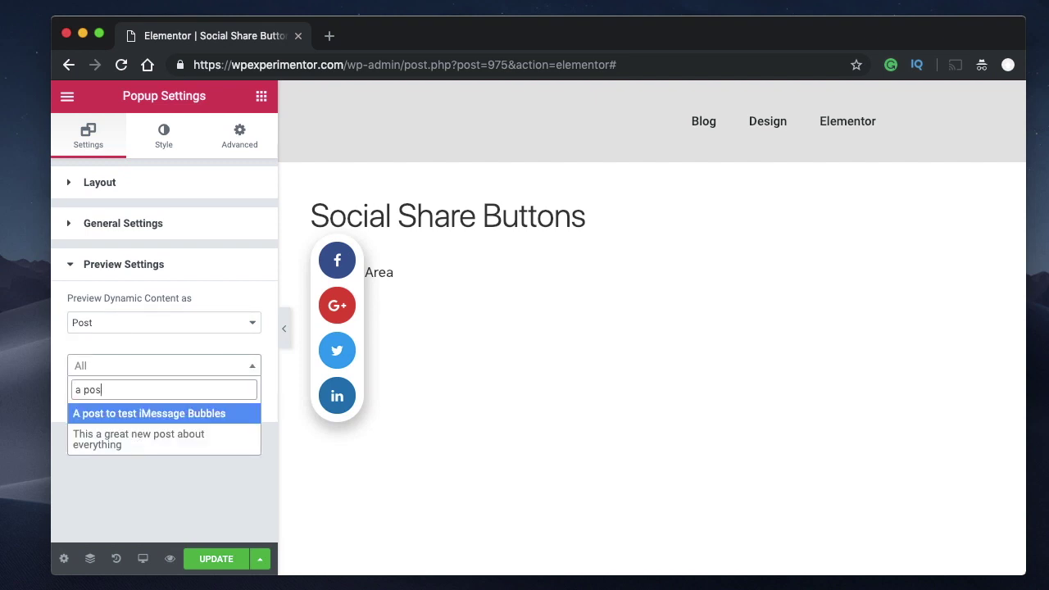
pyautogui.click(165, 414)
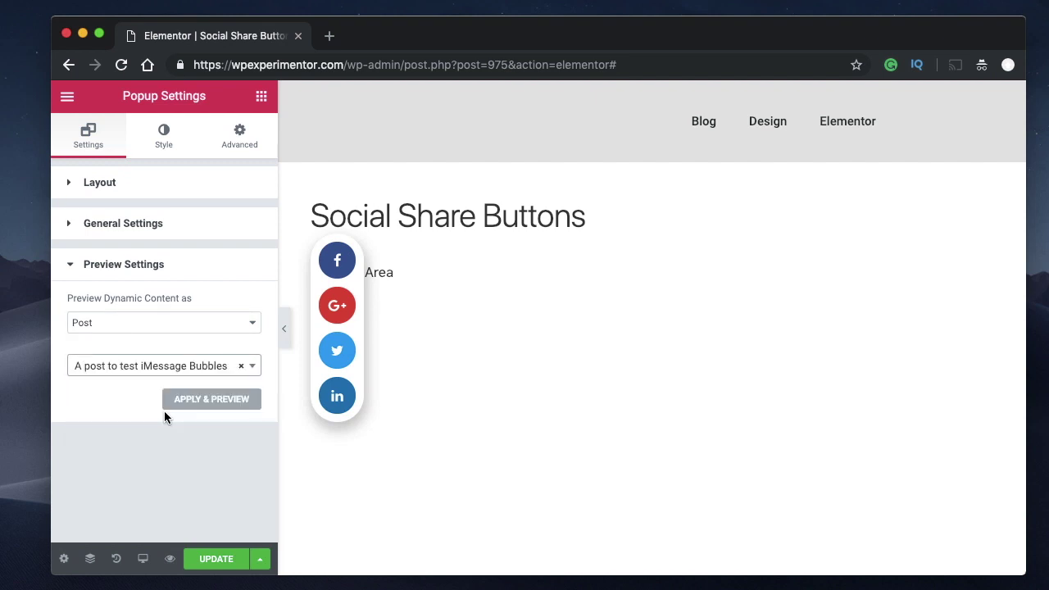
pyautogui.click(201, 400)
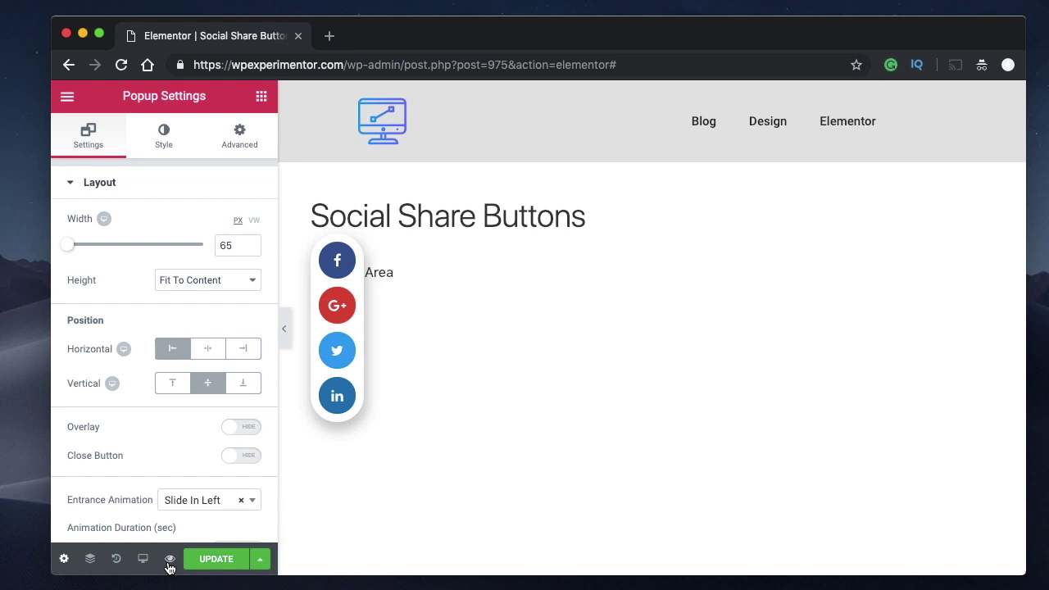
# Preview the iMessage Bubbles post in a new tab and scroll to confirm the popup stays at left
pyautogui.moveTo(169, 567)
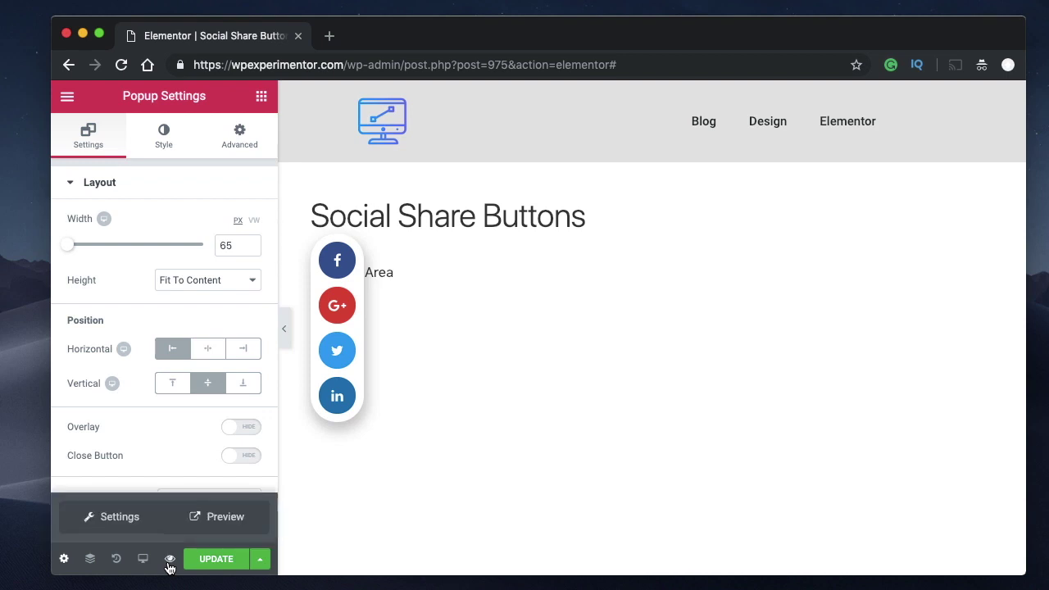
pyautogui.click(214, 519)
pyautogui.click(417, 33)
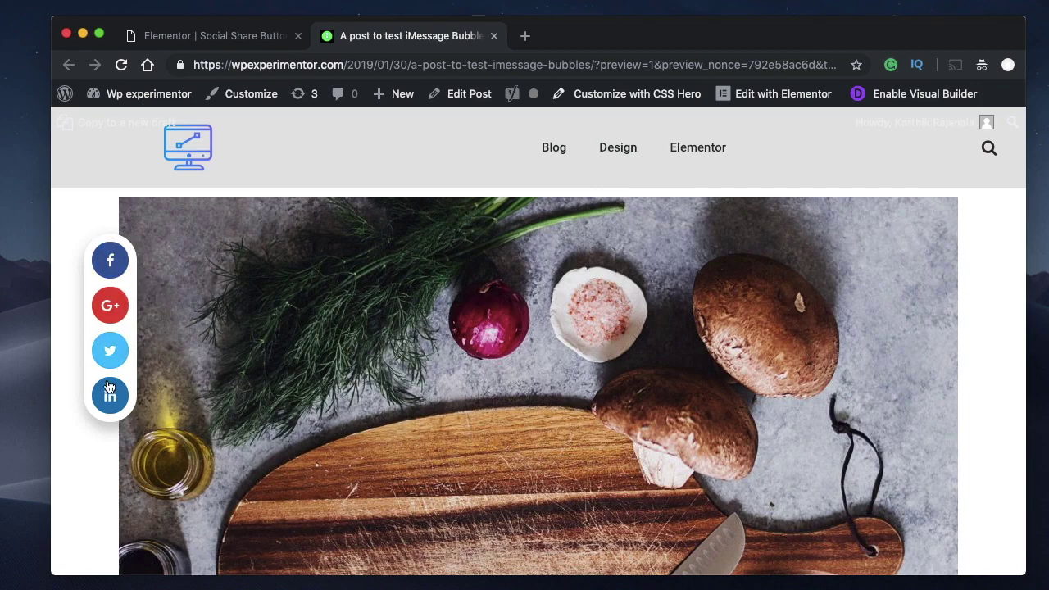
pyautogui.scroll(-5, 144, 400)
pyautogui.scroll(-5, 331, 404)
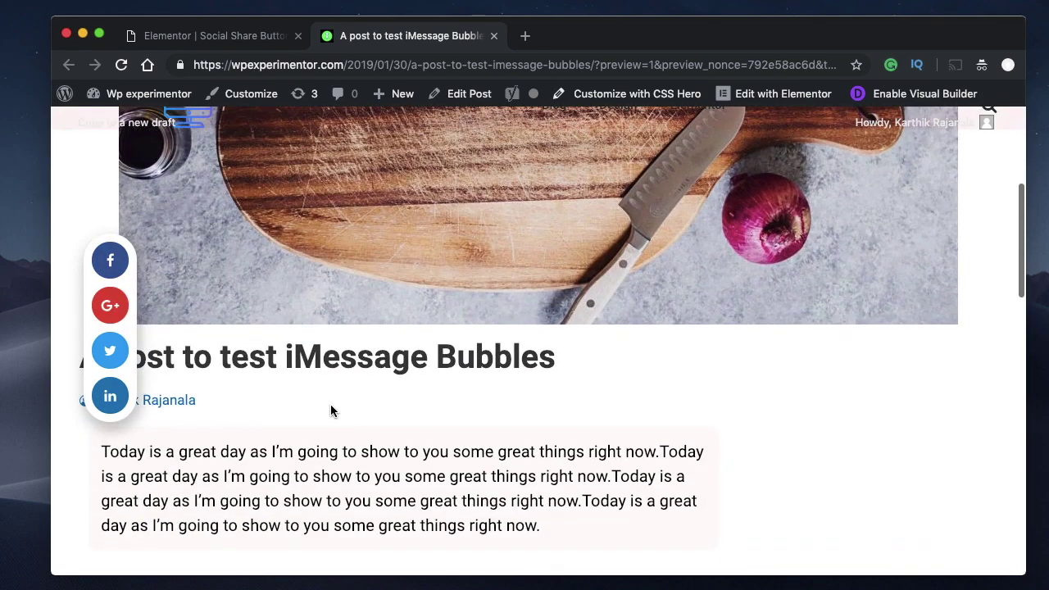
pyautogui.scroll(2, 331, 404)
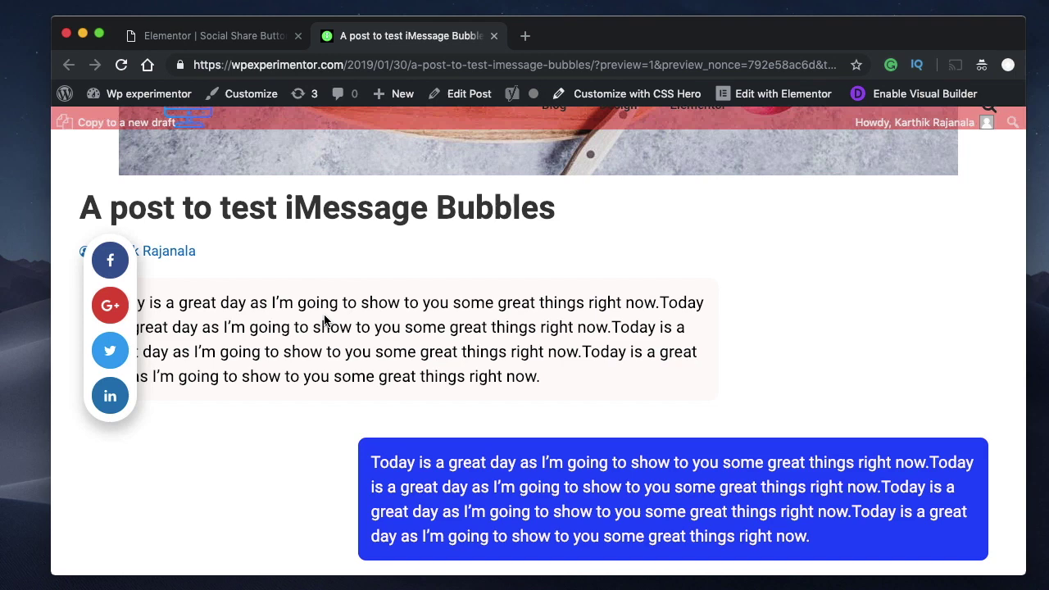
pyautogui.scroll(1, 323, 303)
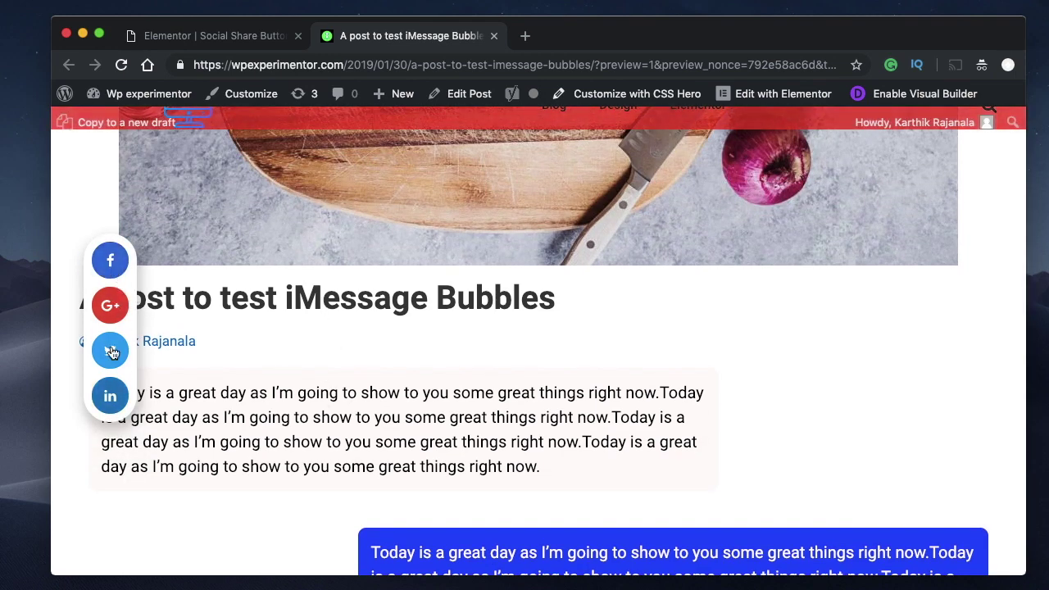
pyautogui.scroll(-2, 271, 362)
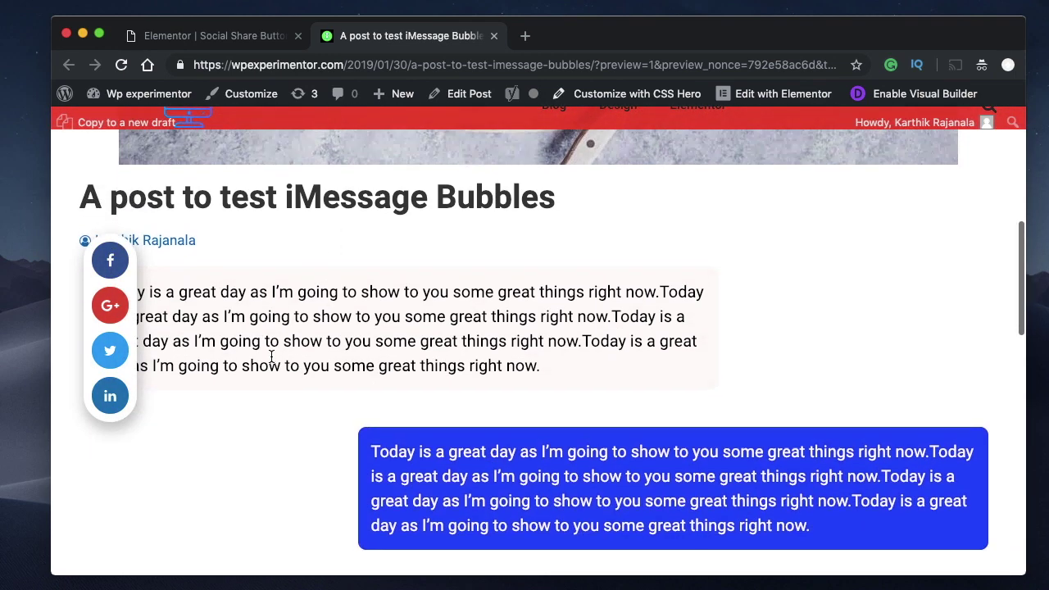
pyautogui.scroll(1, 274, 358)
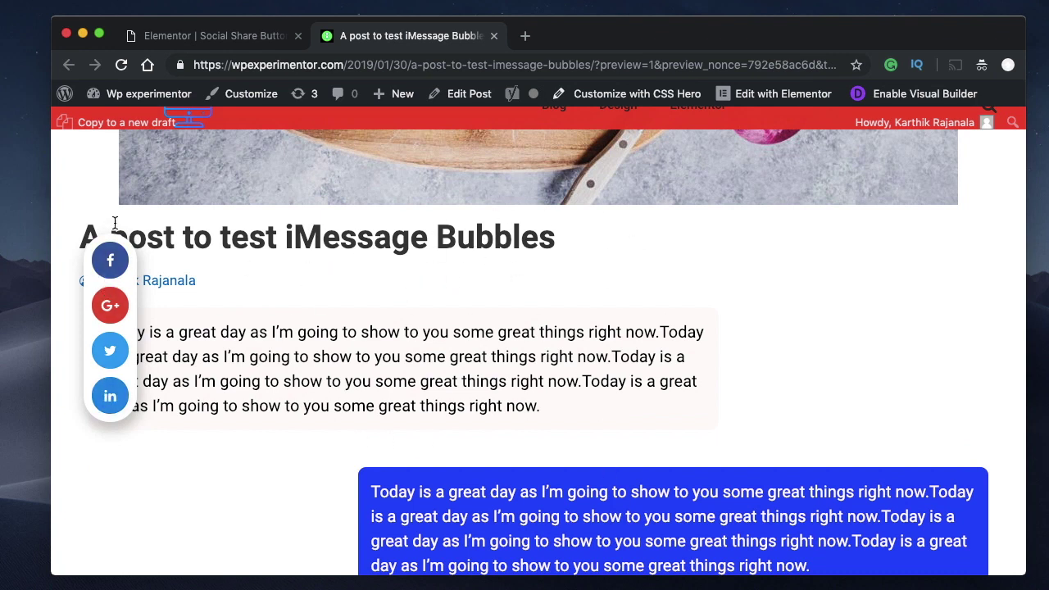
# Back in the editor, give the popup a 10 px left margin in Advanced settings
pyautogui.click(237, 38)
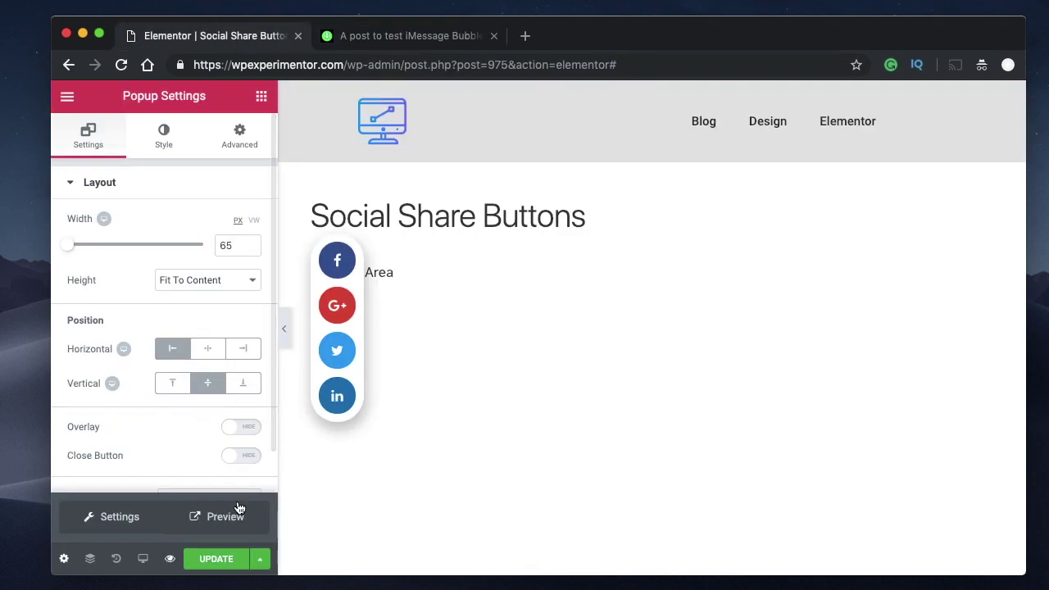
pyautogui.click(245, 141)
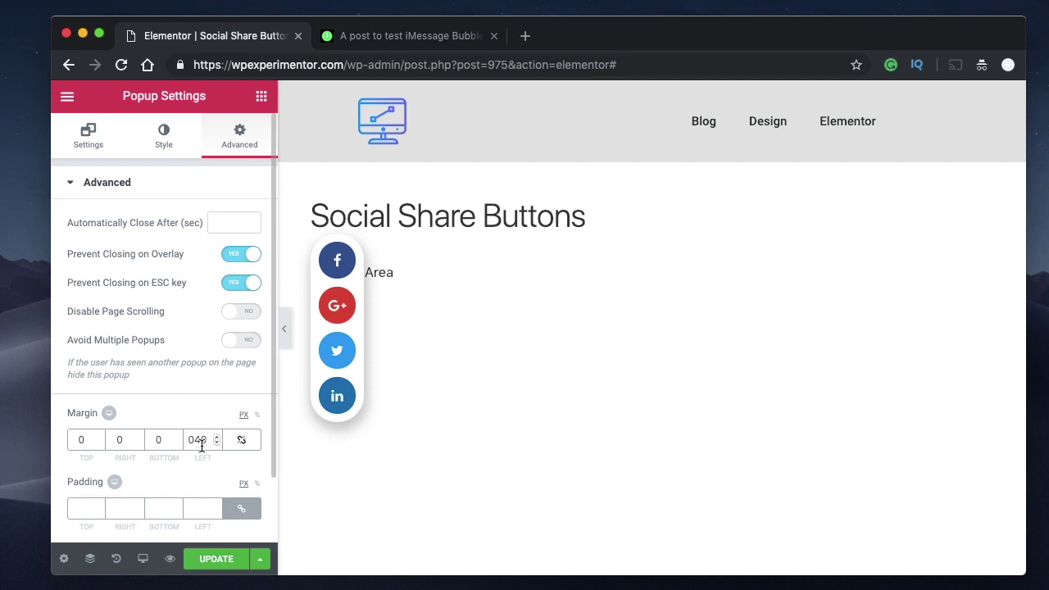
pyautogui.write('10')
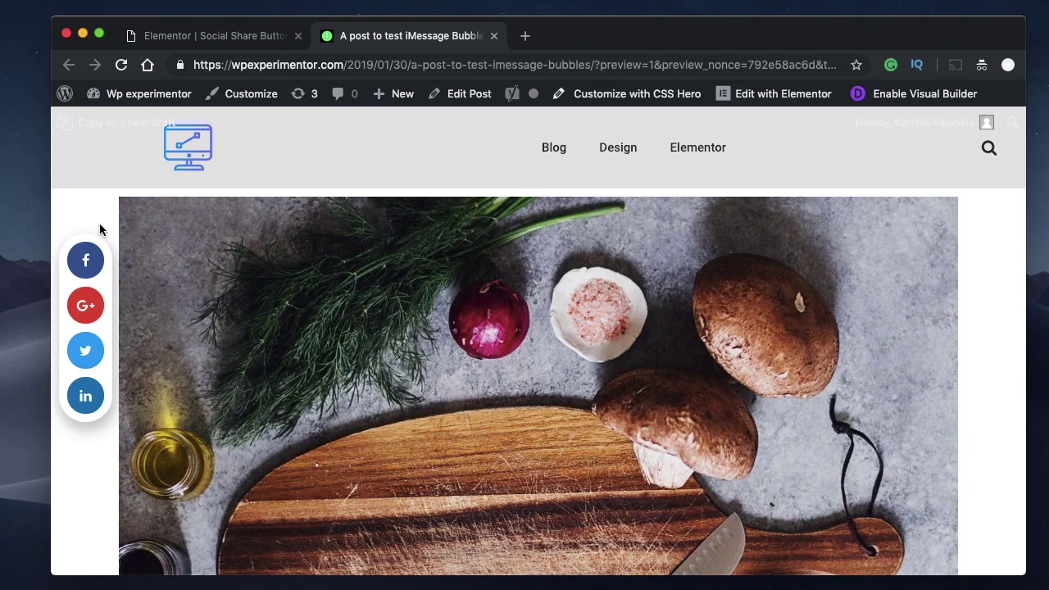
pyautogui.scroll(-15, 386, 441)
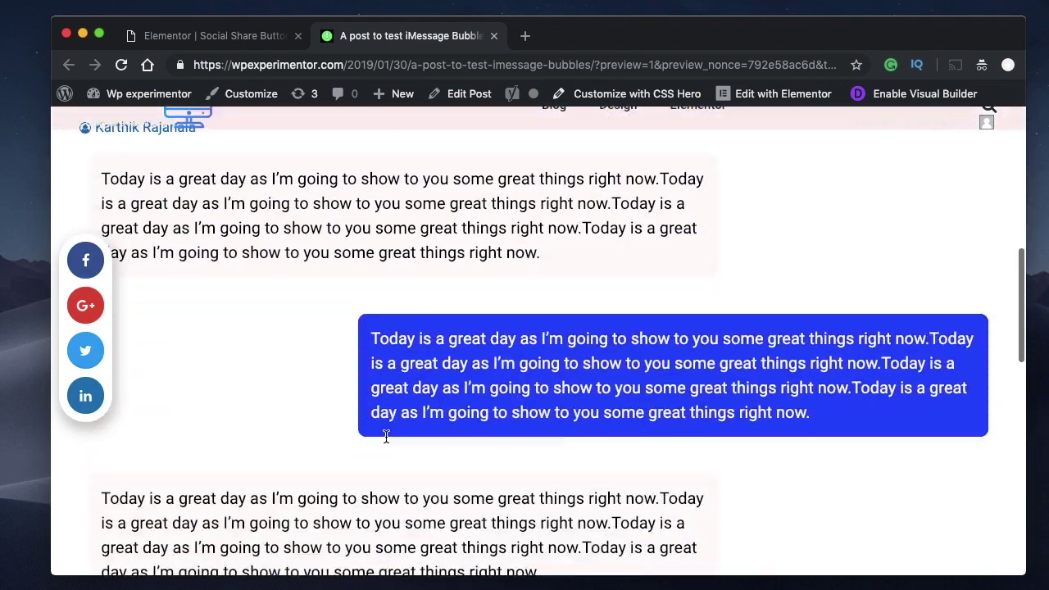
pyautogui.scroll(-3, 386, 441)
pyautogui.scroll(3, 386, 438)
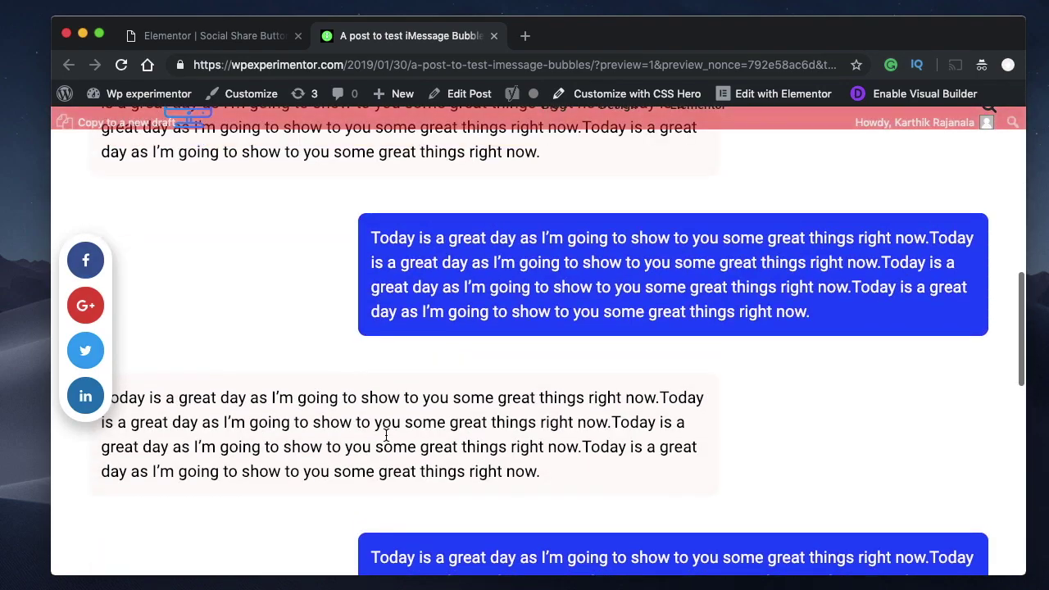
pyautogui.scroll(3, 517, 356)
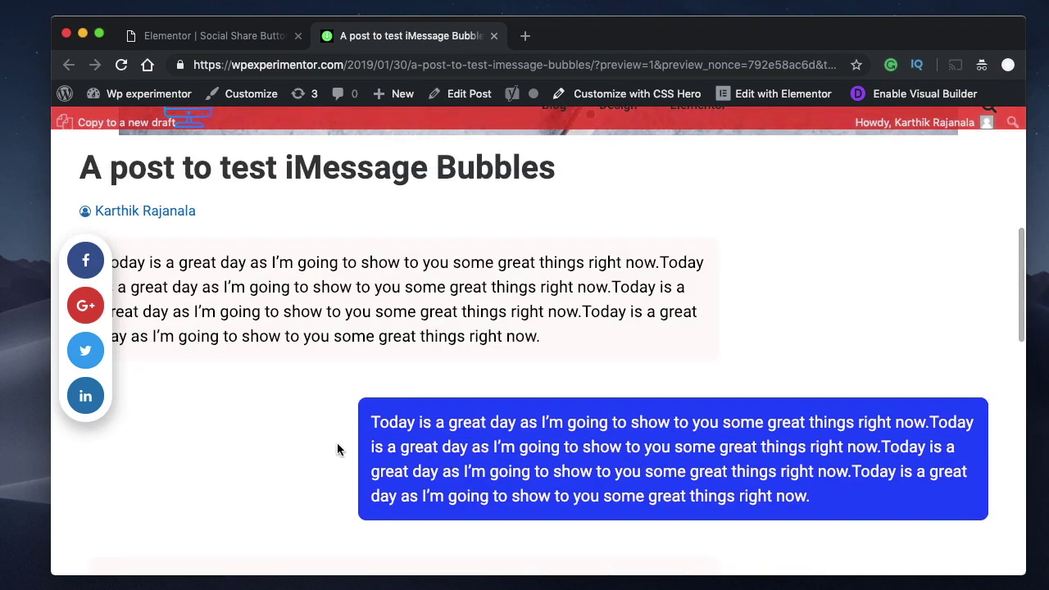
pyautogui.scroll(5, 433, 410)
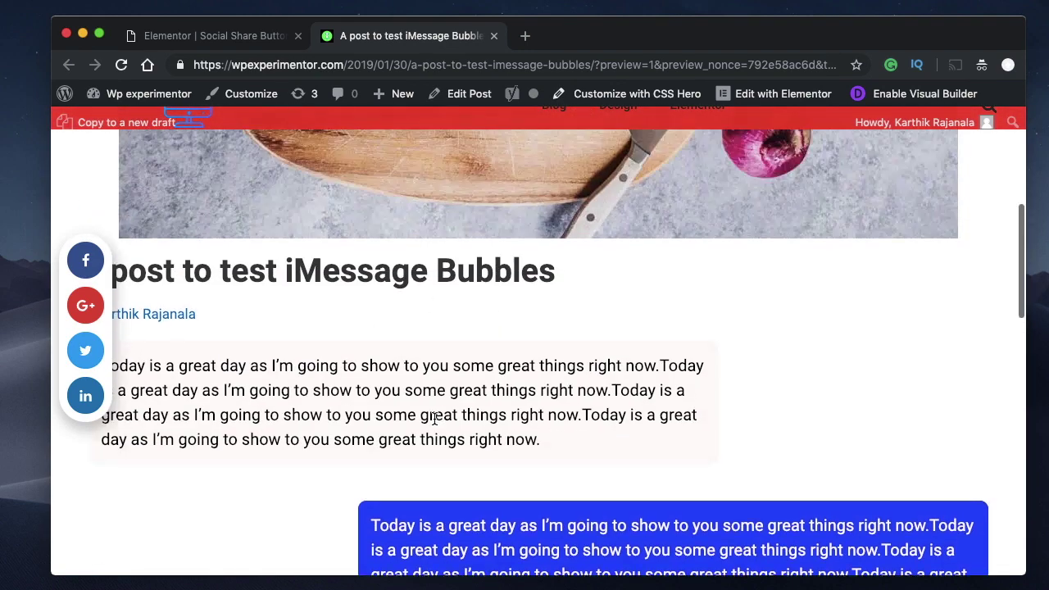
pyautogui.scroll(-2, 436, 418)
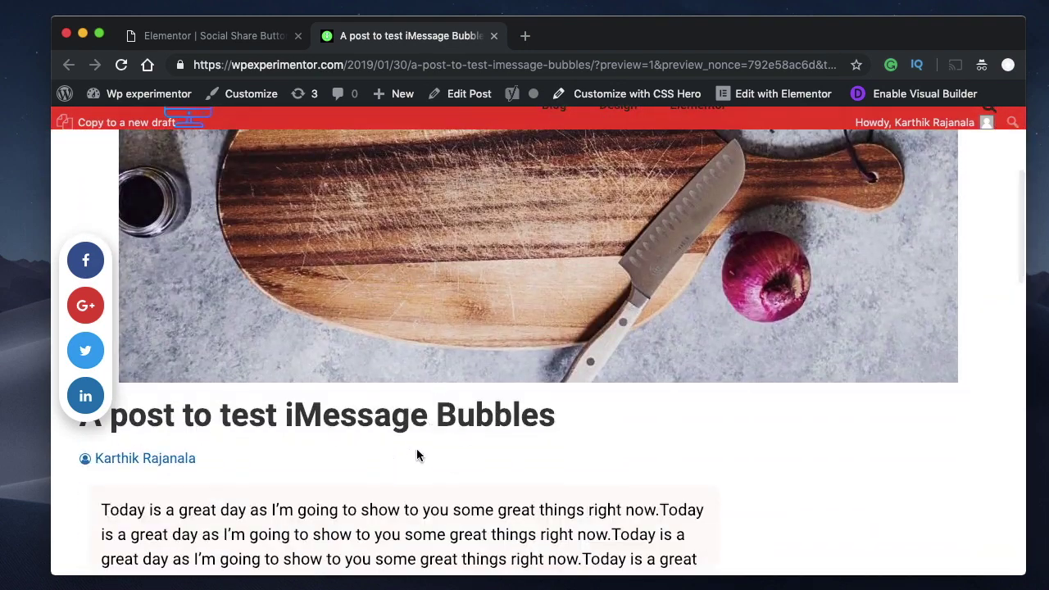
pyautogui.scroll(-4, 417, 456)
pyautogui.tripleClick(438, 356)
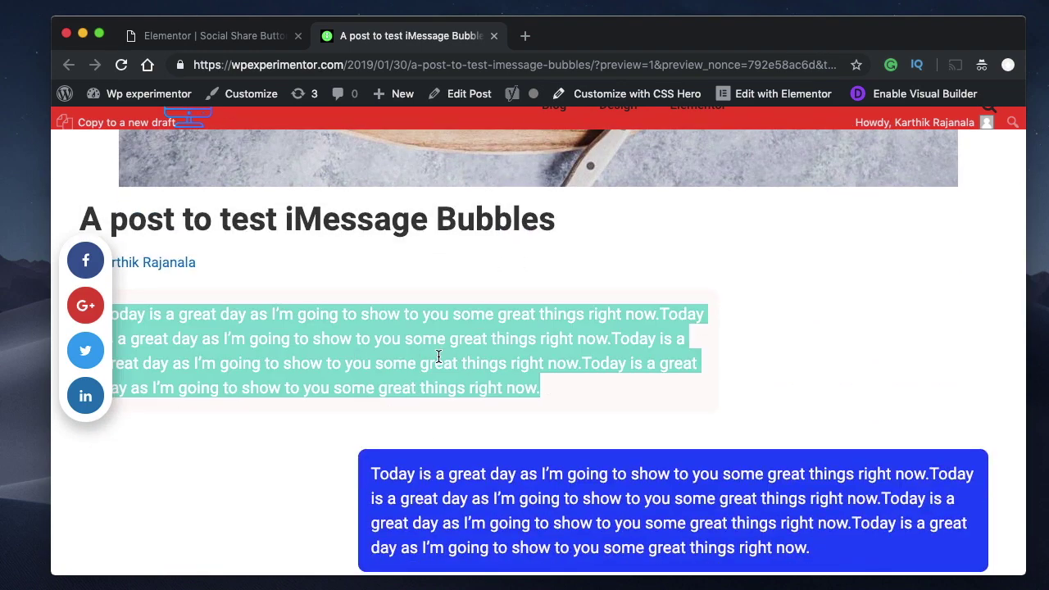
pyautogui.click(450, 333)
pyautogui.scroll(-5, 452, 333)
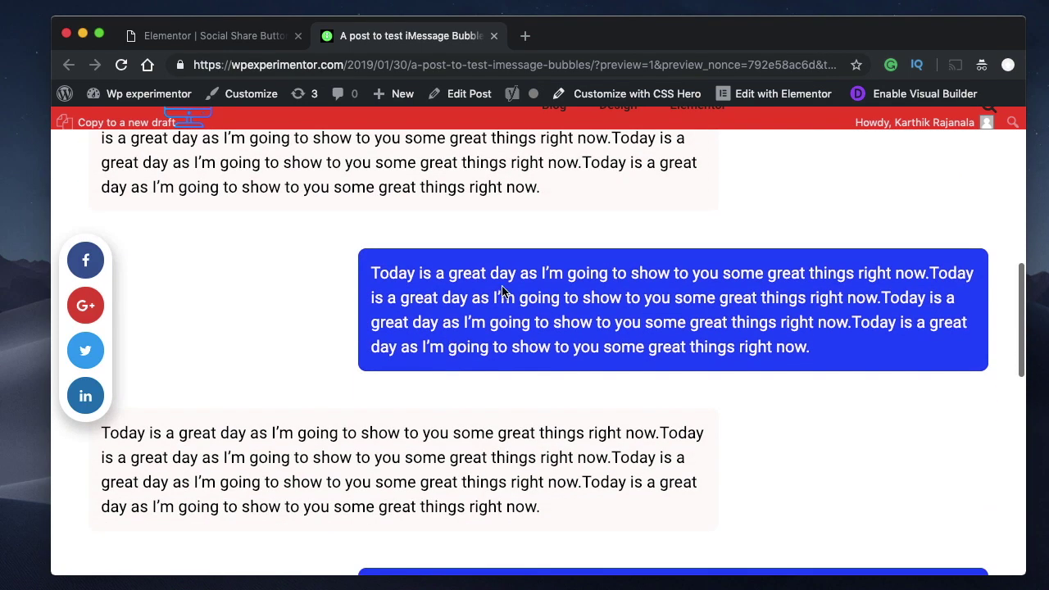
pyautogui.tripleClick(503, 292)
pyautogui.scroll(5, 484, 359)
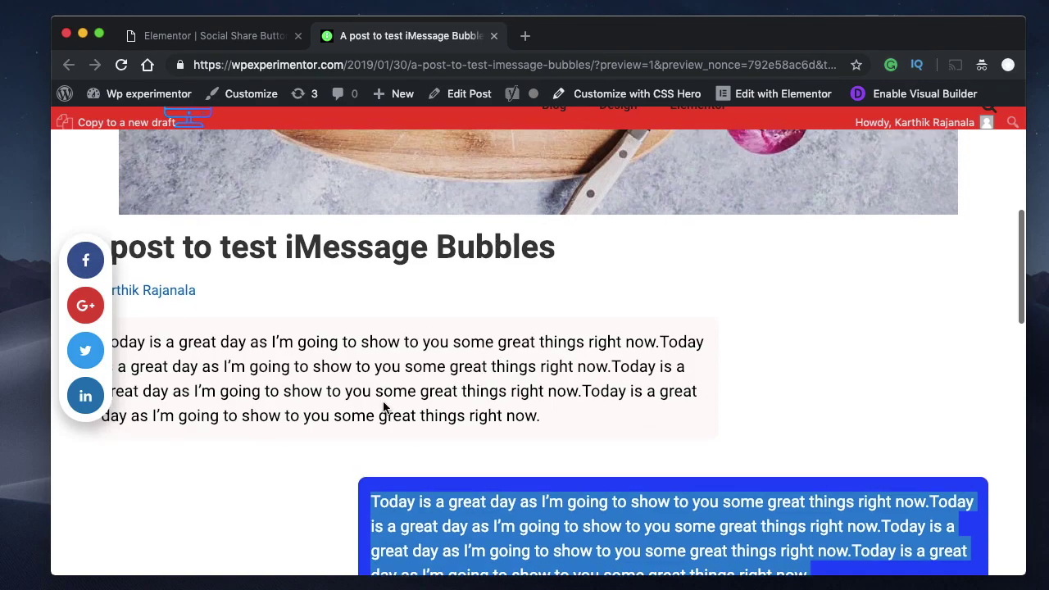
pyautogui.doubleClick(384, 408)
pyautogui.tripleClick(383, 407)
pyautogui.scroll(-5, 384, 408)
pyautogui.click(384, 402)
pyautogui.scroll(-10, 384, 402)
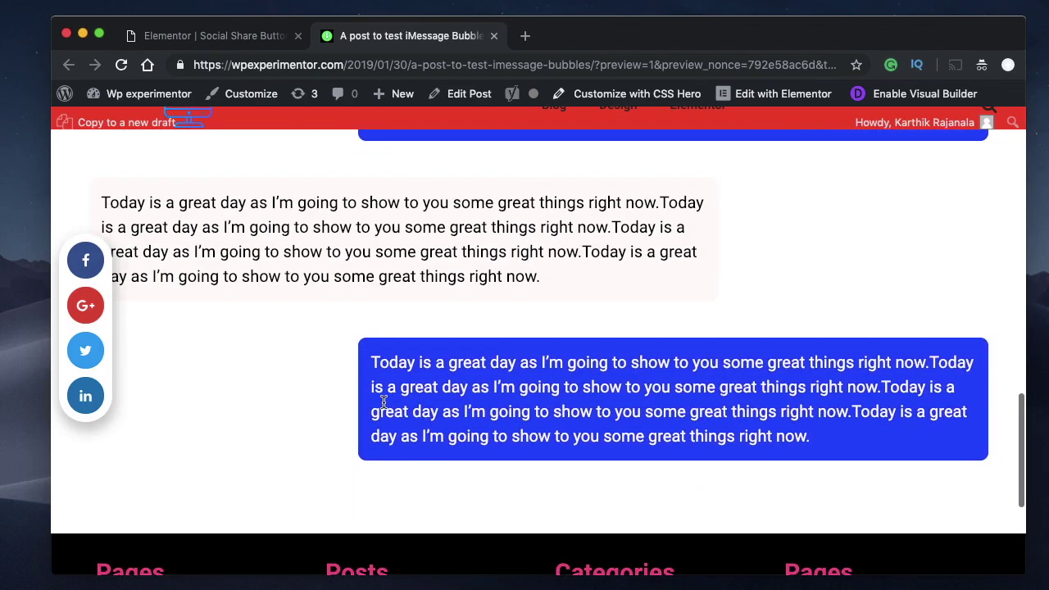
pyautogui.scroll(15, 384, 403)
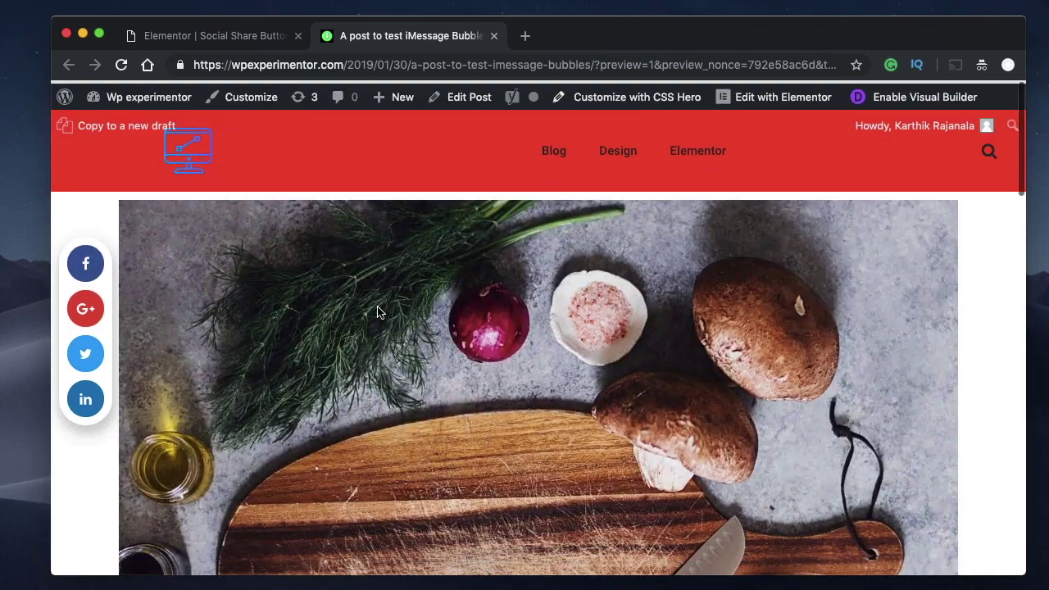